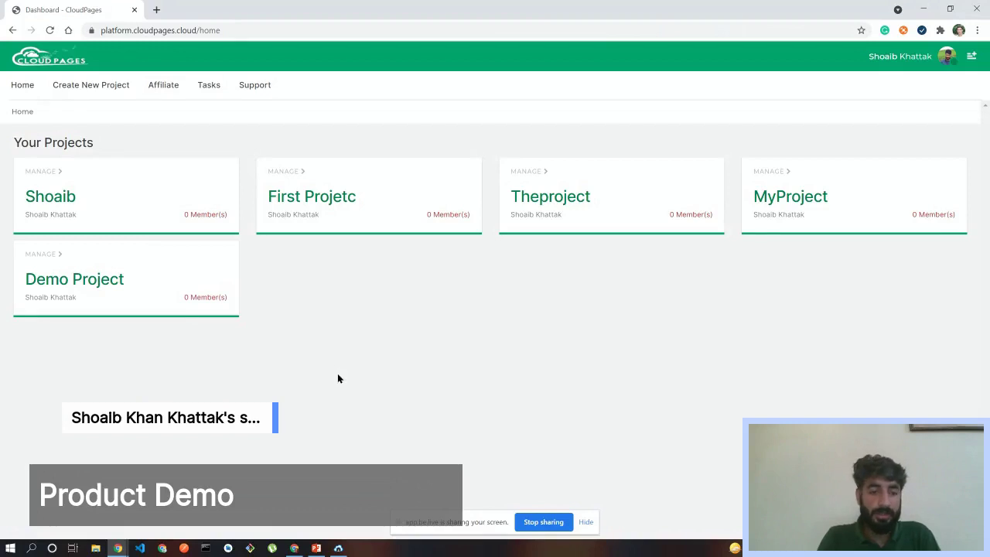
pyautogui.click(338, 547)
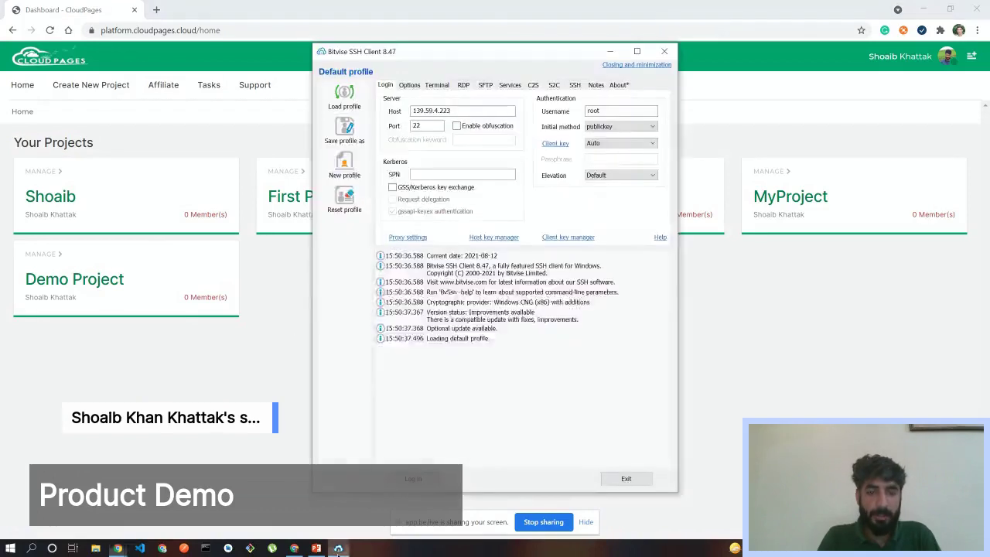
pyautogui.click(608, 52)
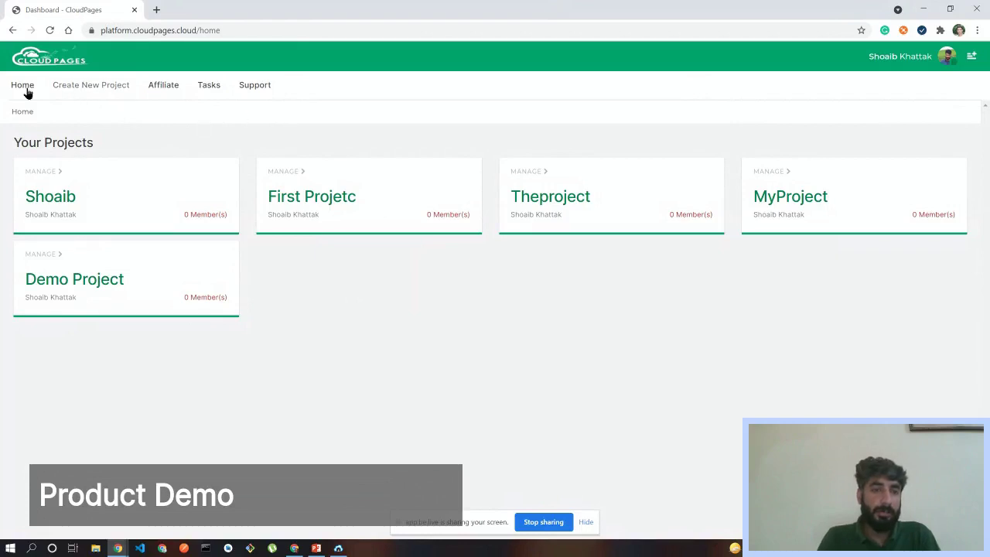
# - Create a new CloudPages project named 'testpro' through Create New Project
pyautogui.click(89, 91)
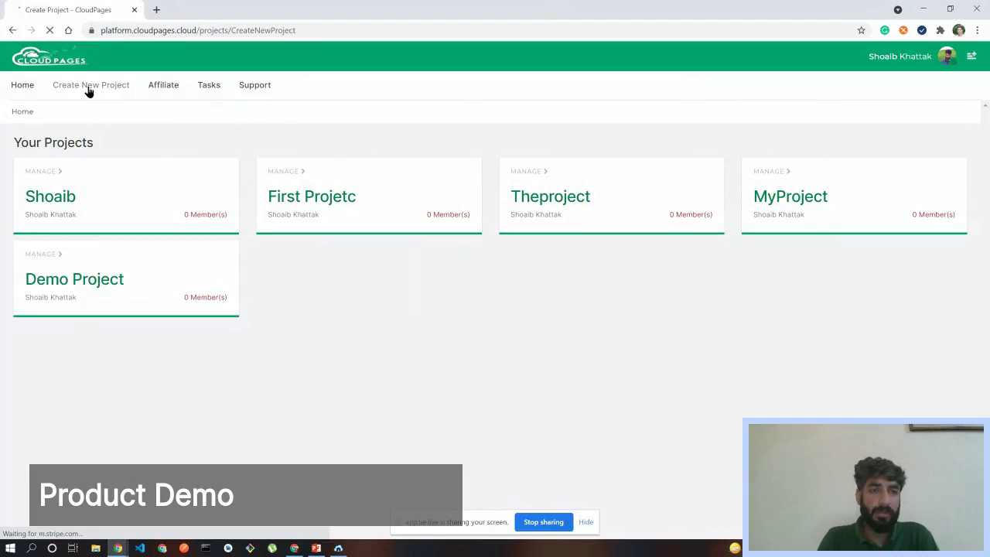
pyautogui.click(120, 213)
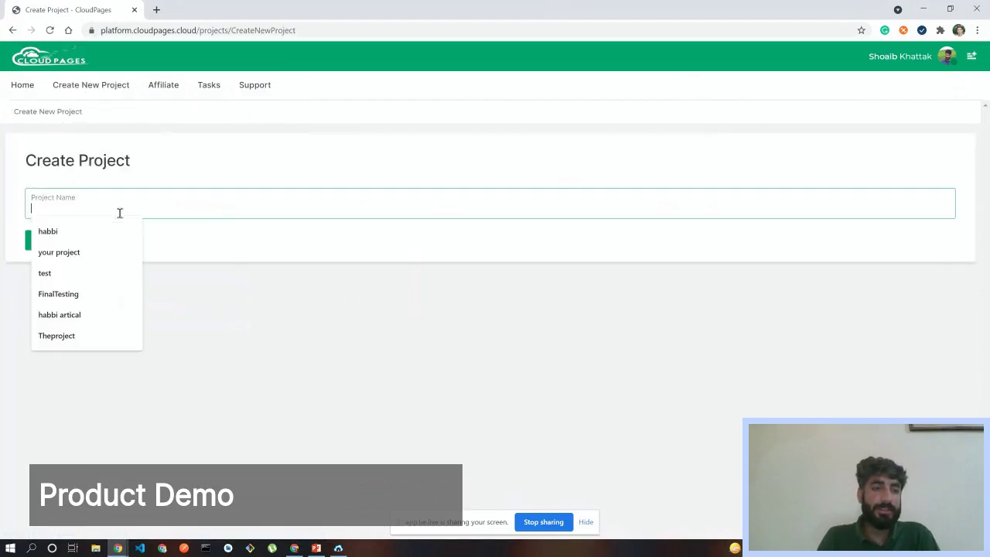
pyautogui.click(270, 277)
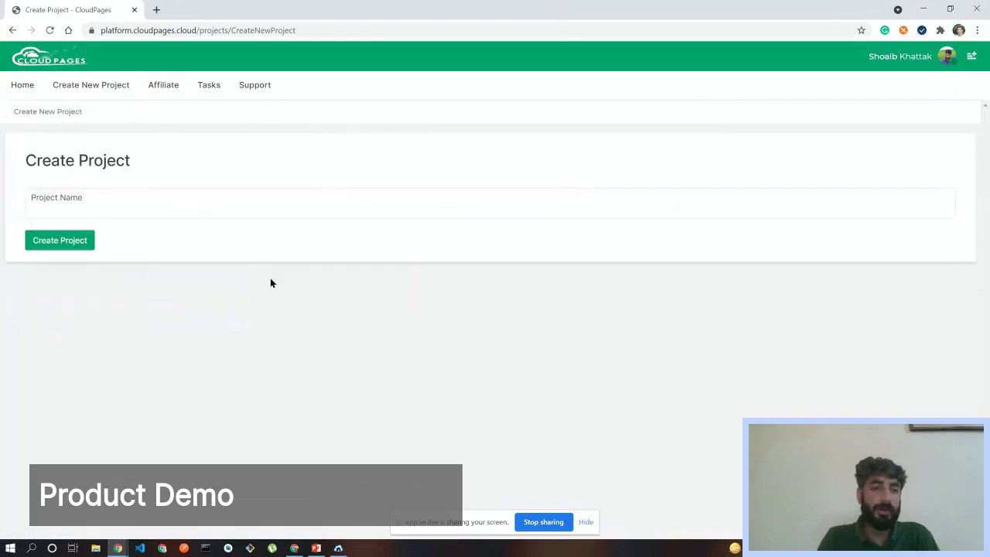
pyautogui.click(89, 209)
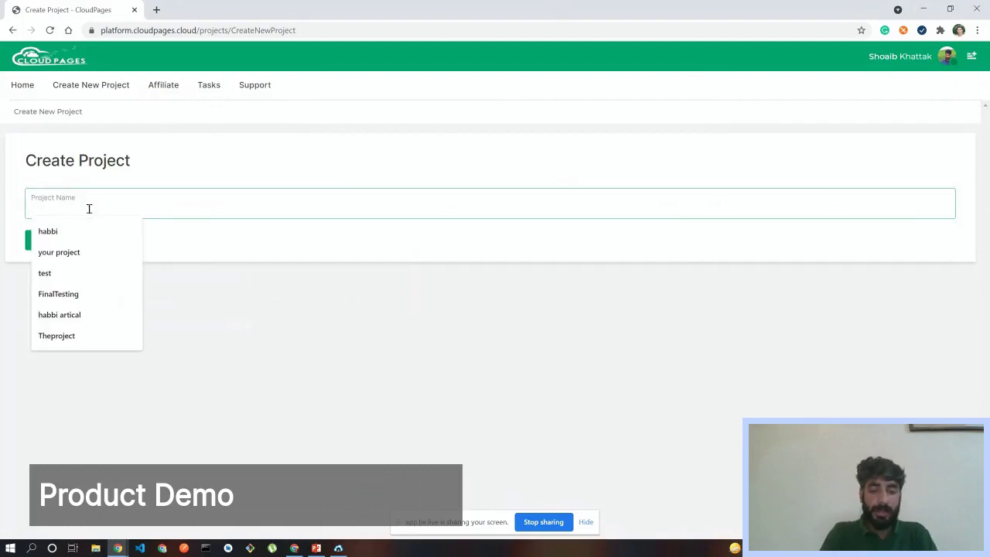
pyautogui.write('testpro')
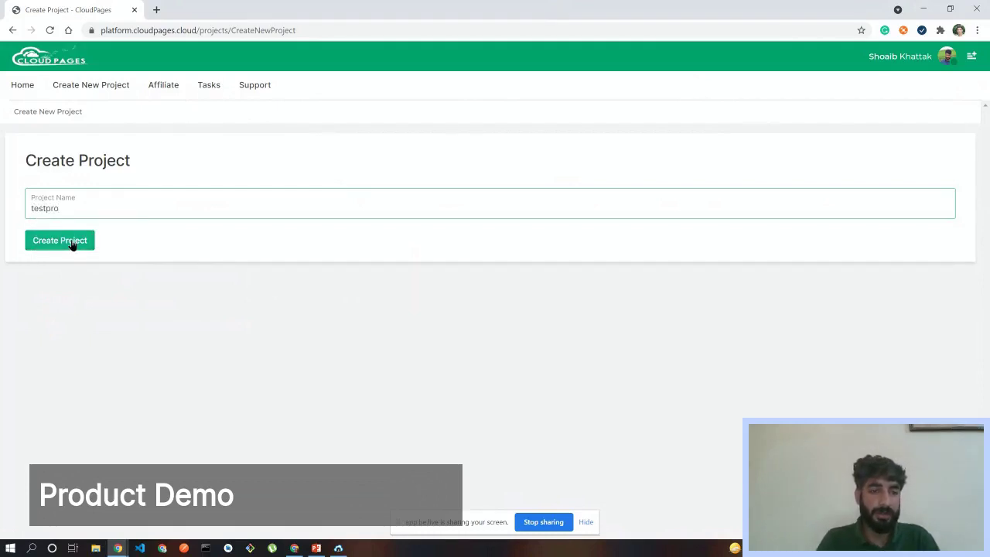
pyautogui.click(71, 241)
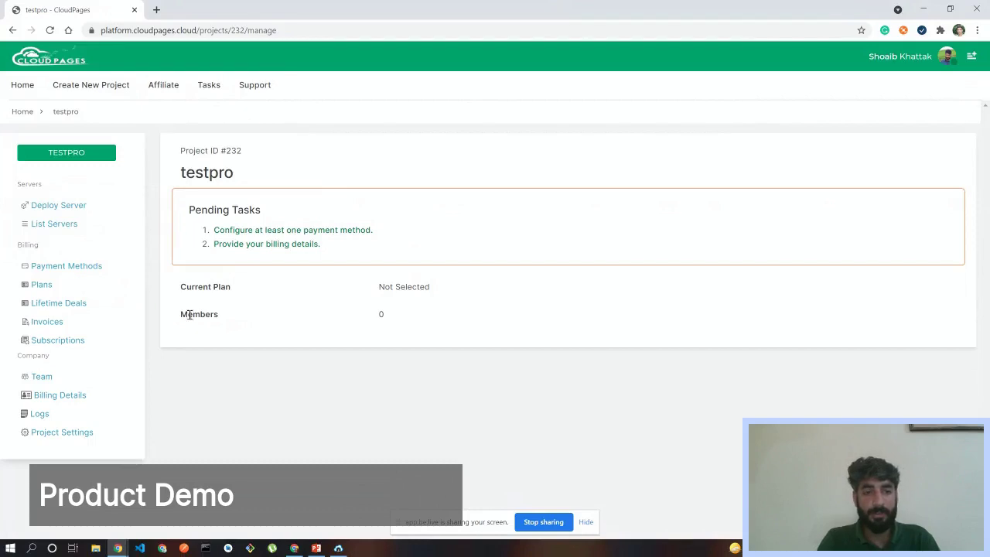
# - Check testpro's unselected Current Plan, then open the Shoaib project on the Agency plan from Home
pyautogui.moveTo(180, 286); pyautogui.dragTo(255, 286)
pyautogui.keyDown('shift'); pyautogui.click(430, 287); pyautogui.keyUp('shift')
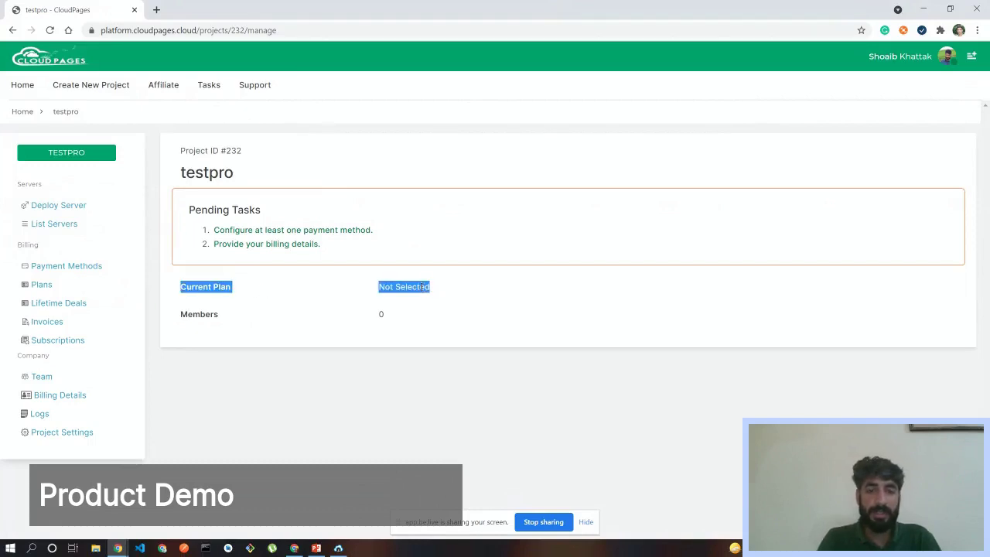
pyautogui.click(225, 287)
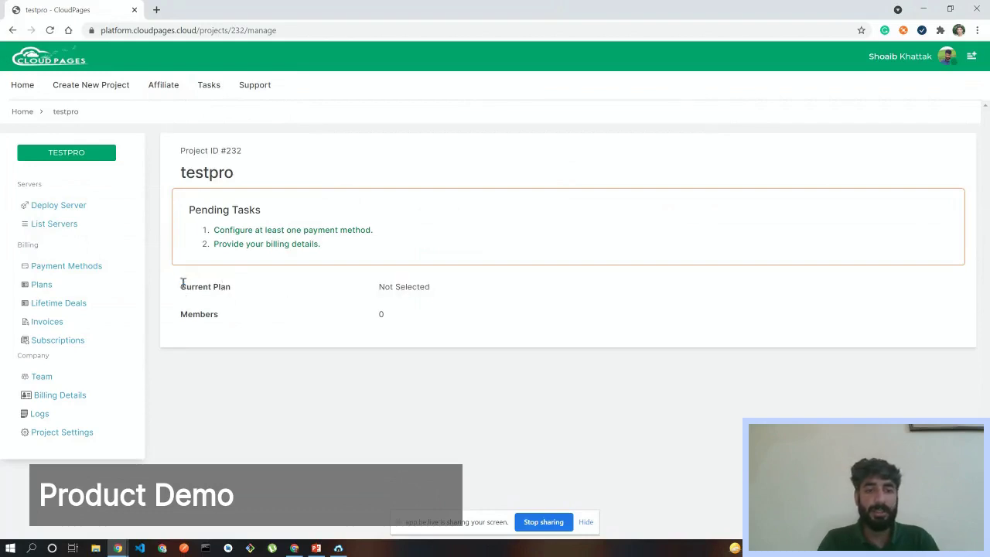
pyautogui.moveTo(181, 285); pyautogui.dragTo(260, 292)
pyautogui.moveTo(441, 278); pyautogui.dragTo(430, 287)
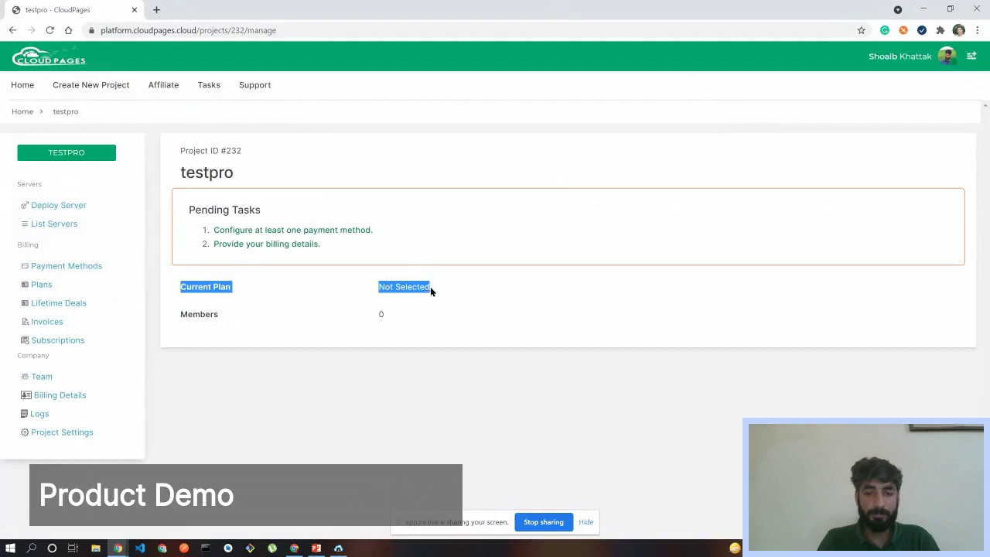
pyautogui.click(413, 286)
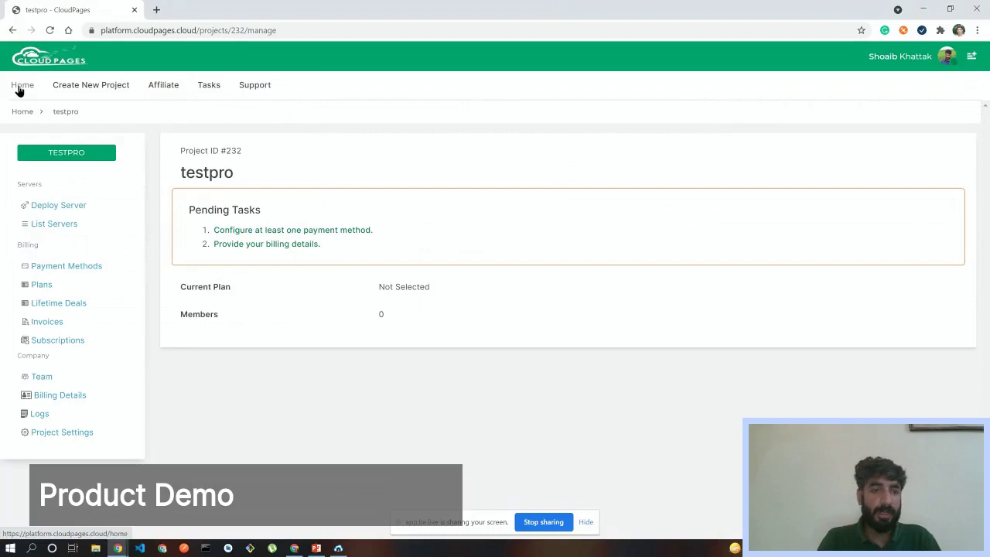
pyautogui.click(20, 88)
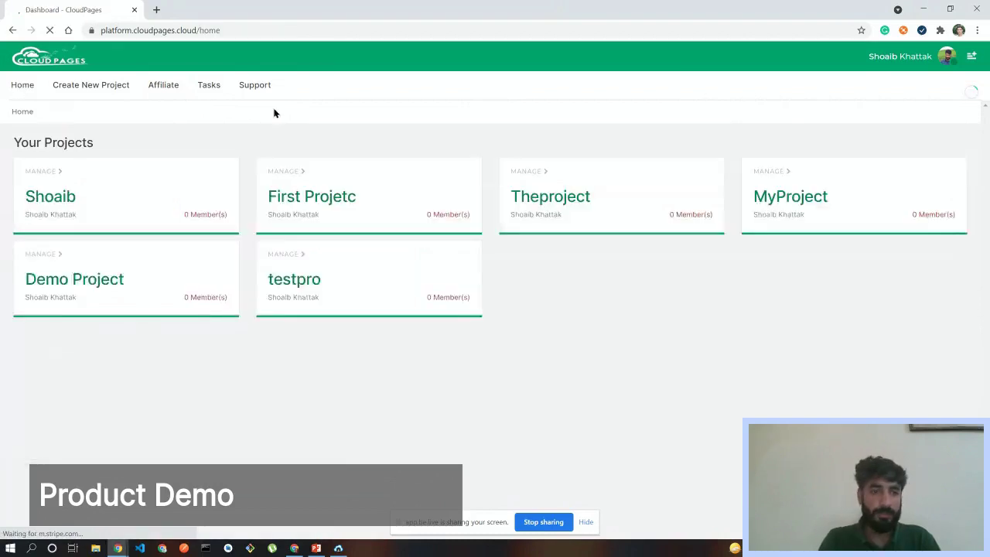
pyautogui.click(75, 205)
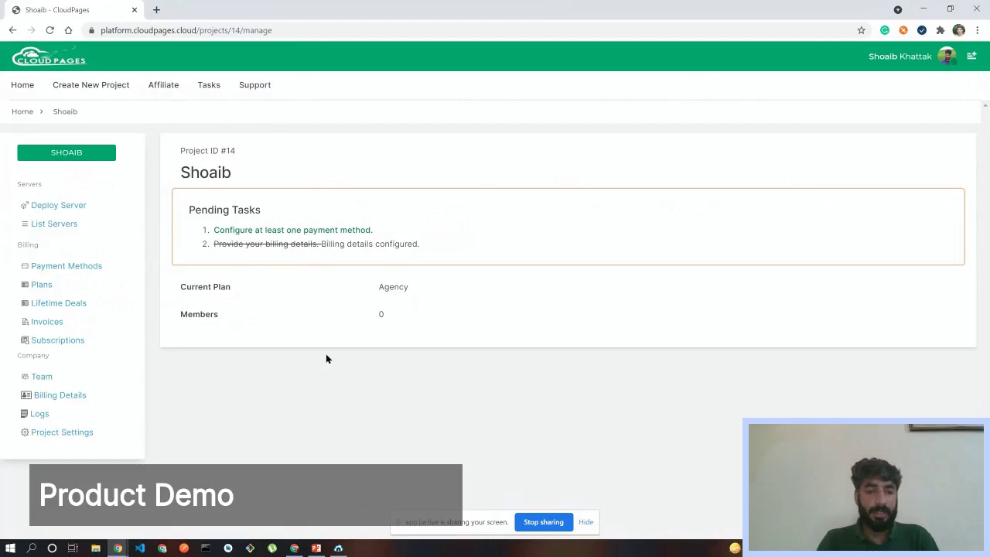
pyautogui.moveTo(179, 286); pyautogui.dragTo(411, 288)
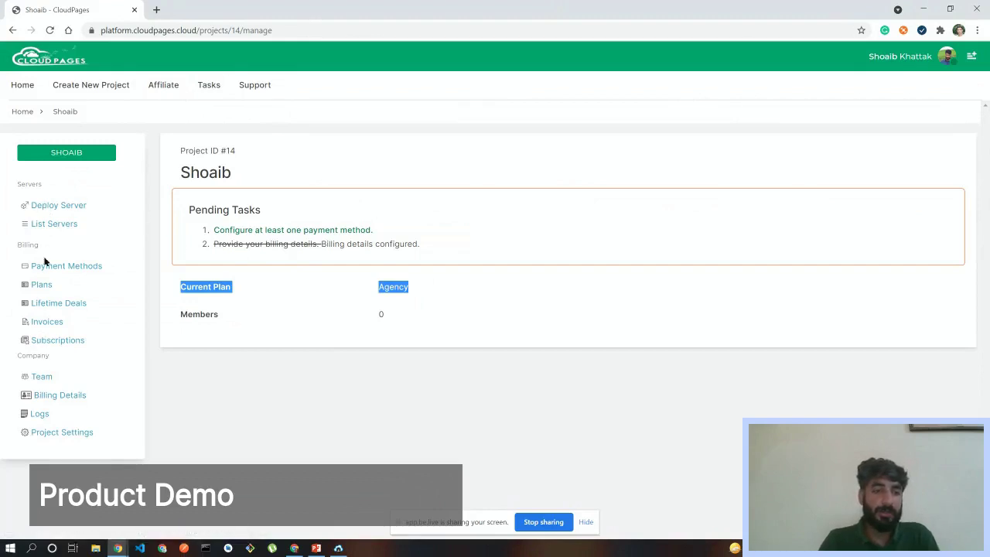
# - Open the Deploy Server page and scroll down to read the Installation note
pyautogui.click(52, 206)
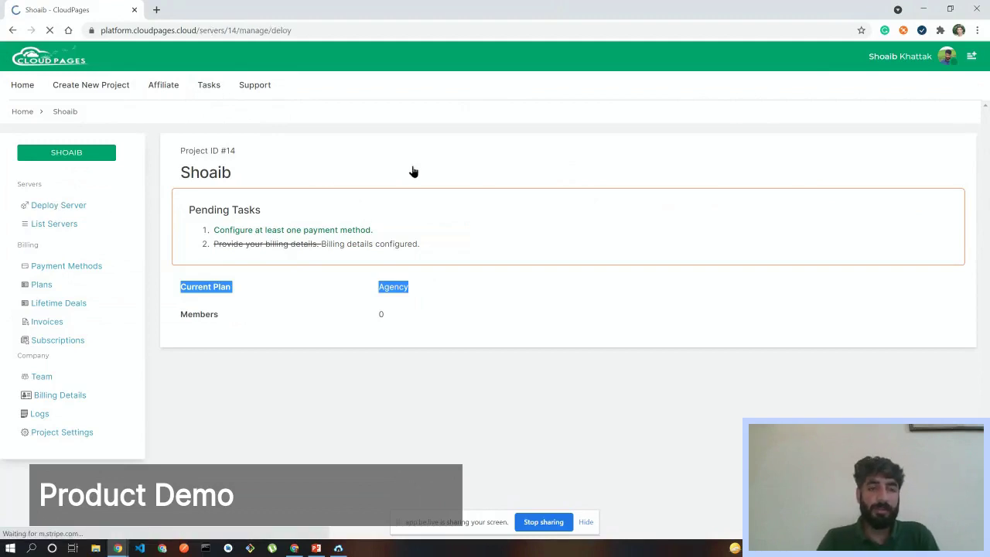
pyautogui.scroll(-1, 988, 304)
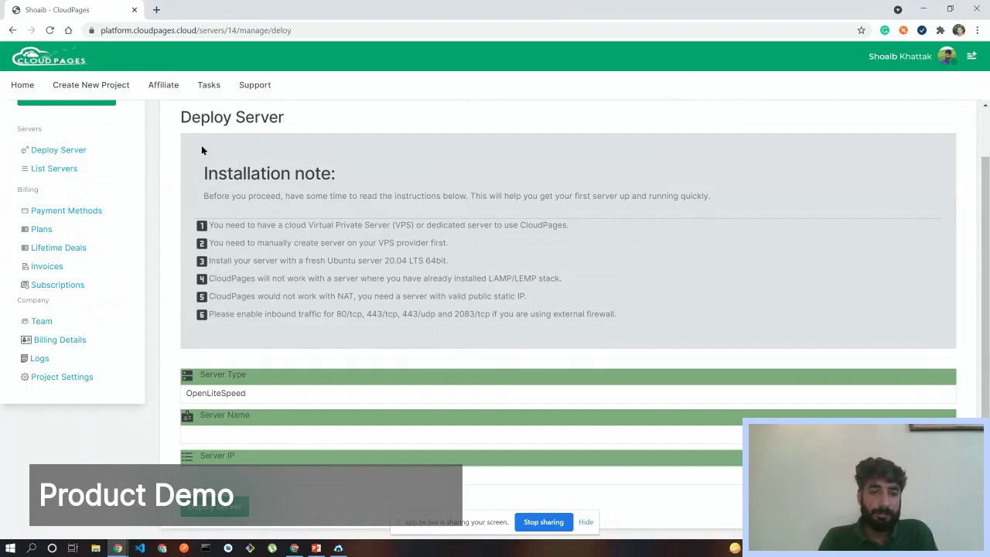
pyautogui.moveTo(192, 146); pyautogui.dragTo(617, 311)
pyautogui.click(618, 313)
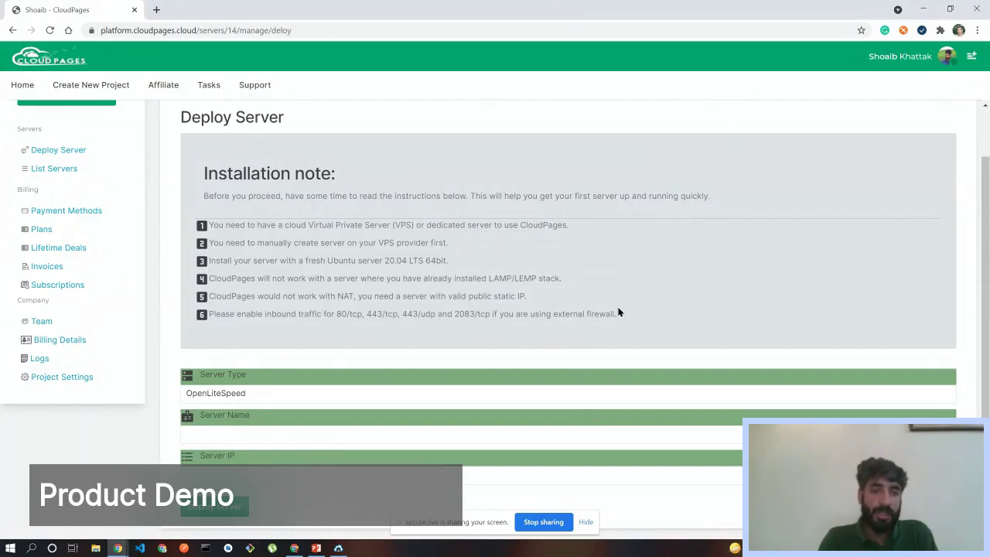
# - Highlight the first installation requirement and the Ubuntu server install requirement
pyautogui.moveTo(212, 225); pyautogui.dragTo(547, 225)
pyautogui.click(577, 232)
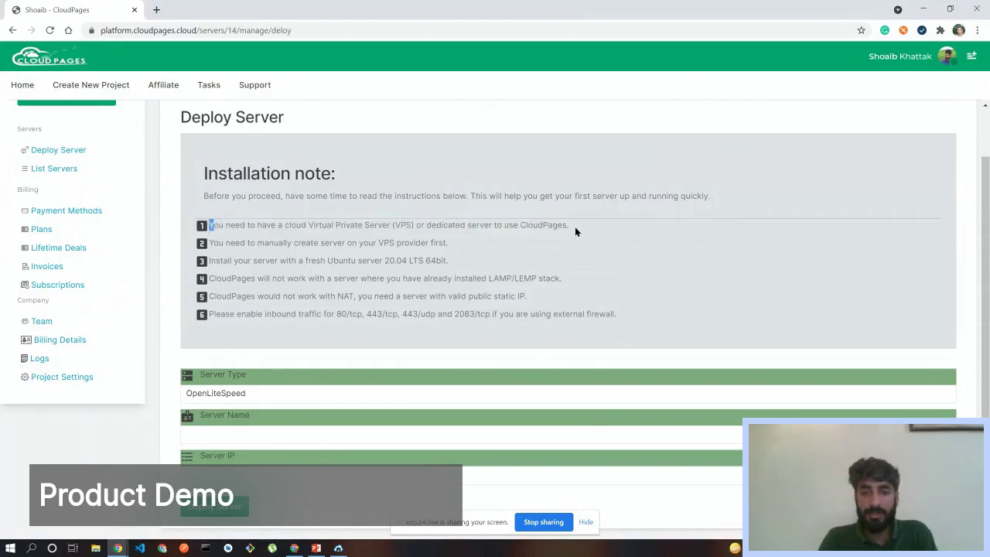
pyautogui.tripleClick(574, 227)
pyautogui.click(570, 229)
pyautogui.keyDown('shift'); pyautogui.click(568, 225); pyautogui.keyUp('shift')
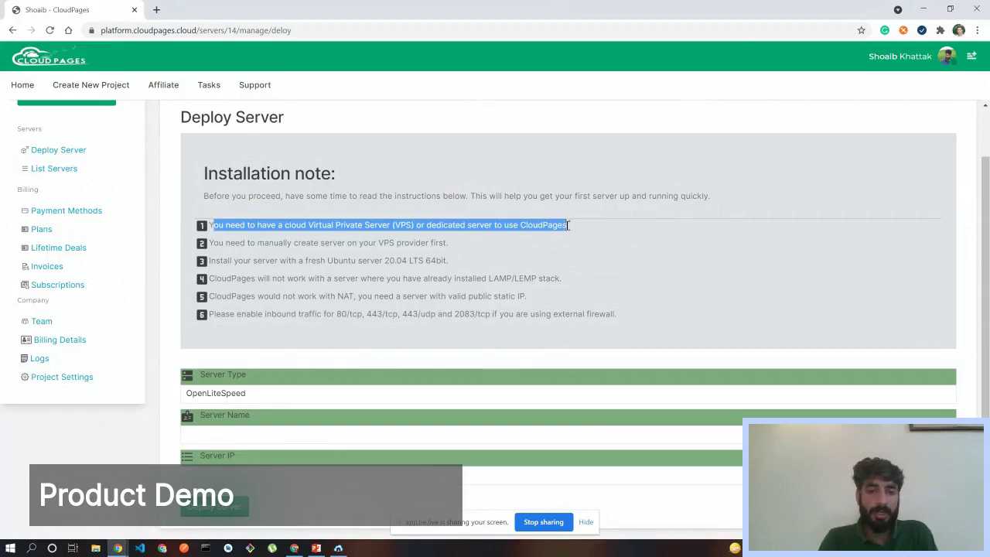
pyautogui.click(260, 244)
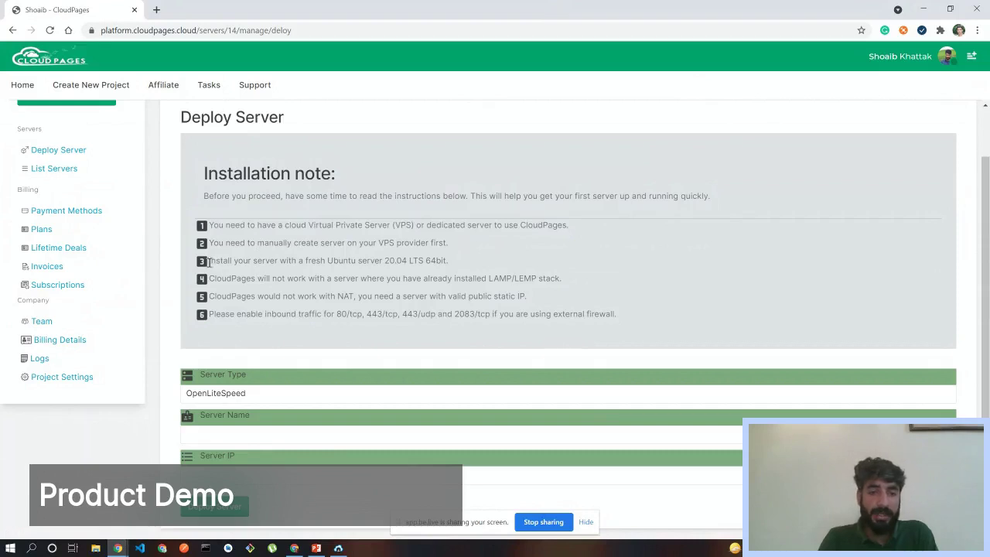
pyautogui.moveTo(208, 261); pyautogui.dragTo(446, 260)
pyautogui.click(433, 261)
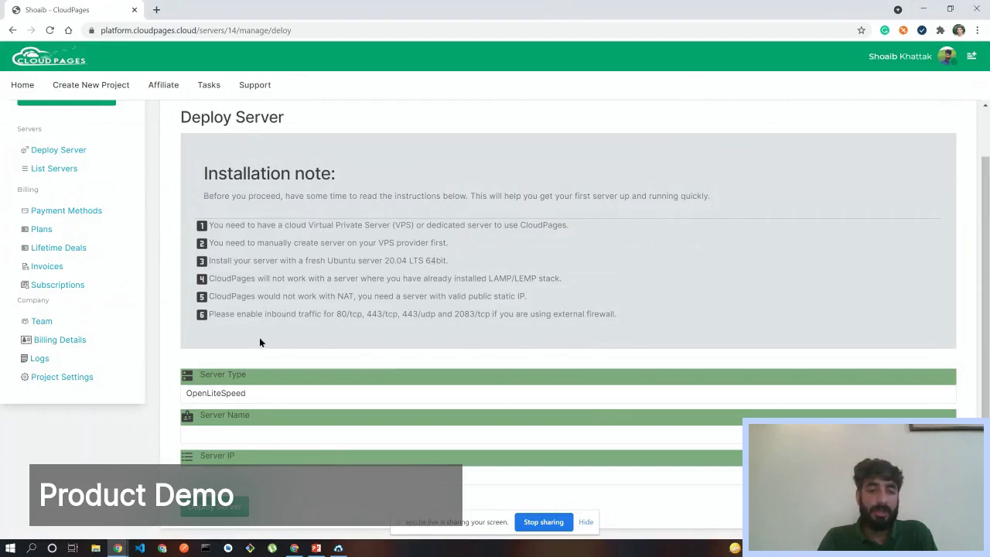
# - Highlight the firewall inbound-ports requirement, then show the Server Type options OpenLiteSpeed and LiteSpeed Ent
pyautogui.moveTo(207, 314); pyautogui.dragTo(601, 317)
pyautogui.click(623, 324)
pyautogui.tripleClick(615, 313)
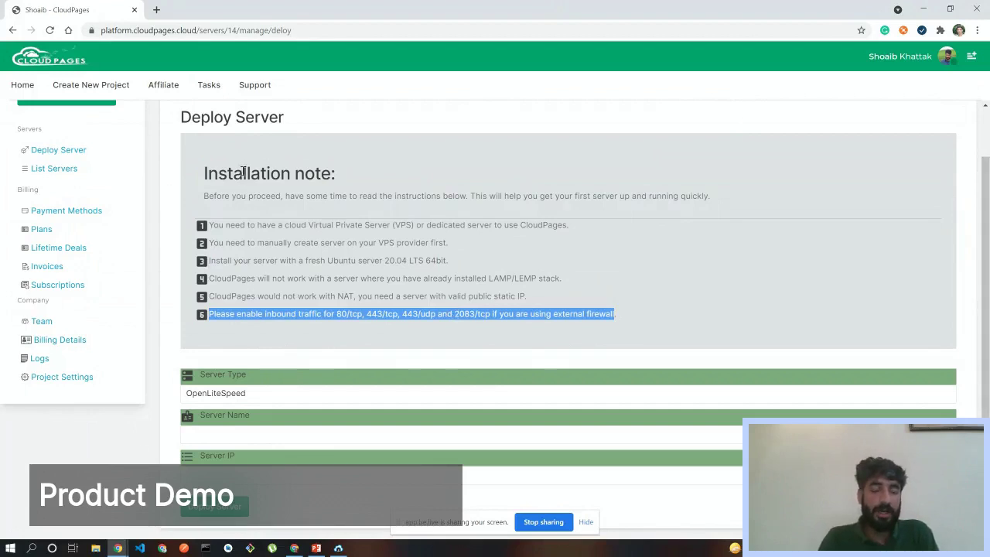
pyautogui.click(274, 395)
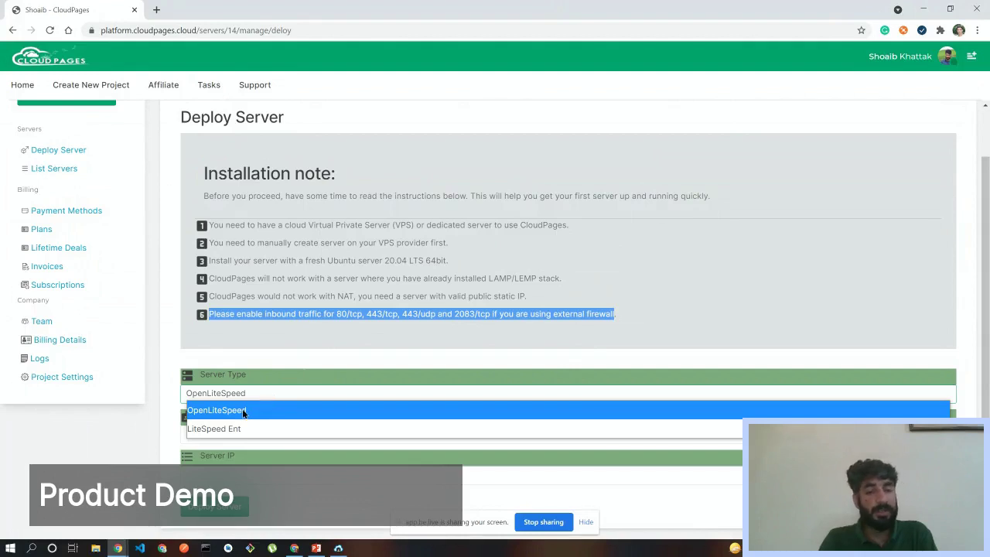
# - Keep OpenLiteSpeed as the server type and name the server 'shoaibserver'
pyautogui.click(244, 411)
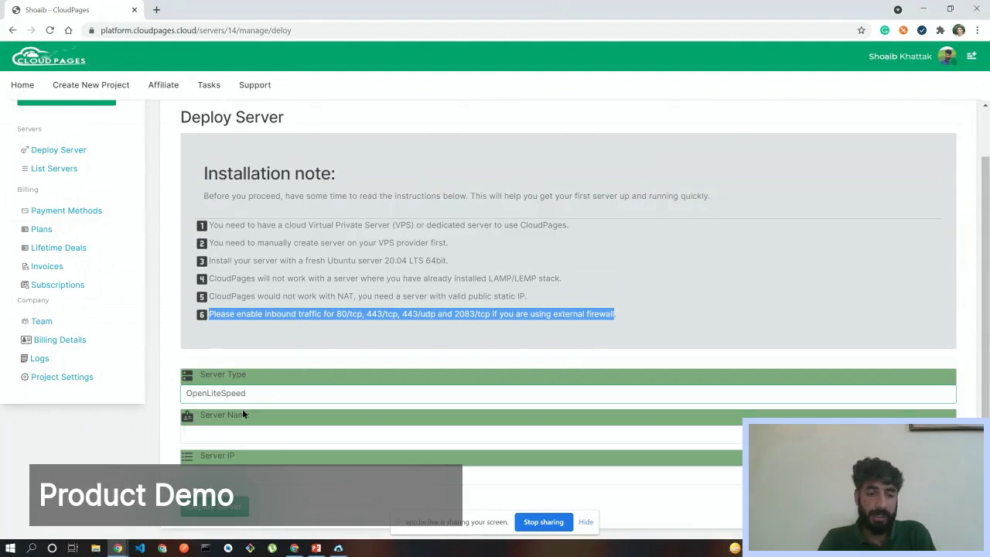
pyautogui.click(207, 437)
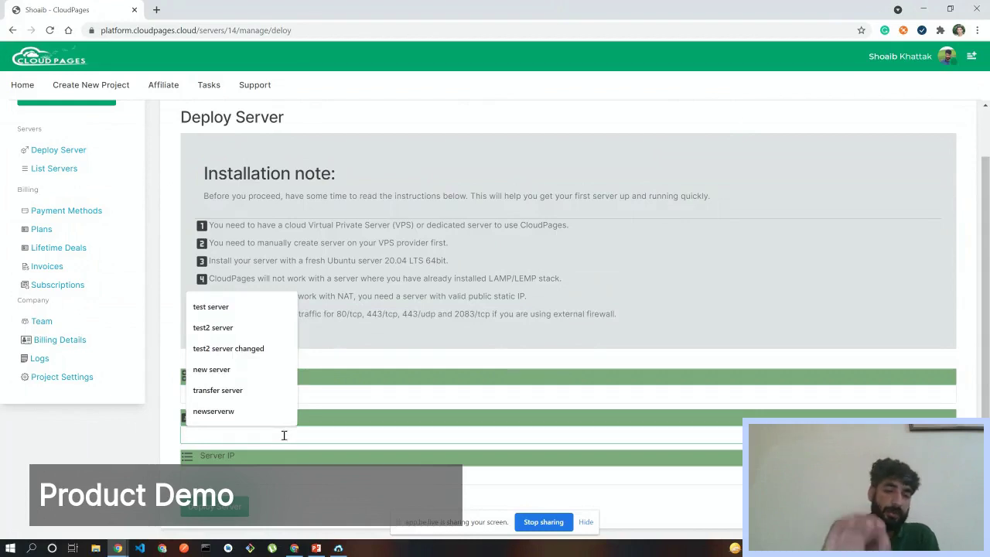
pyautogui.write('s')
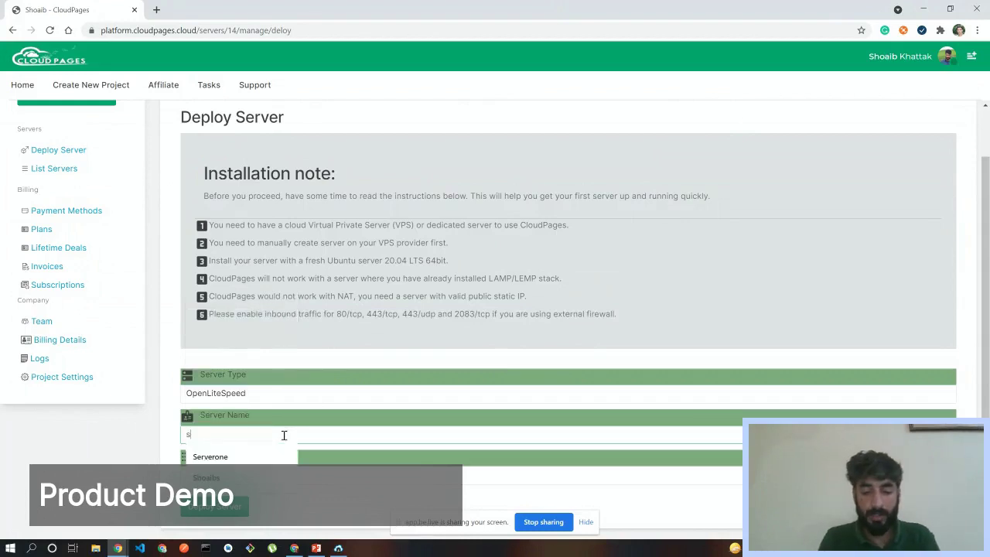
pyautogui.write('hoaib s')
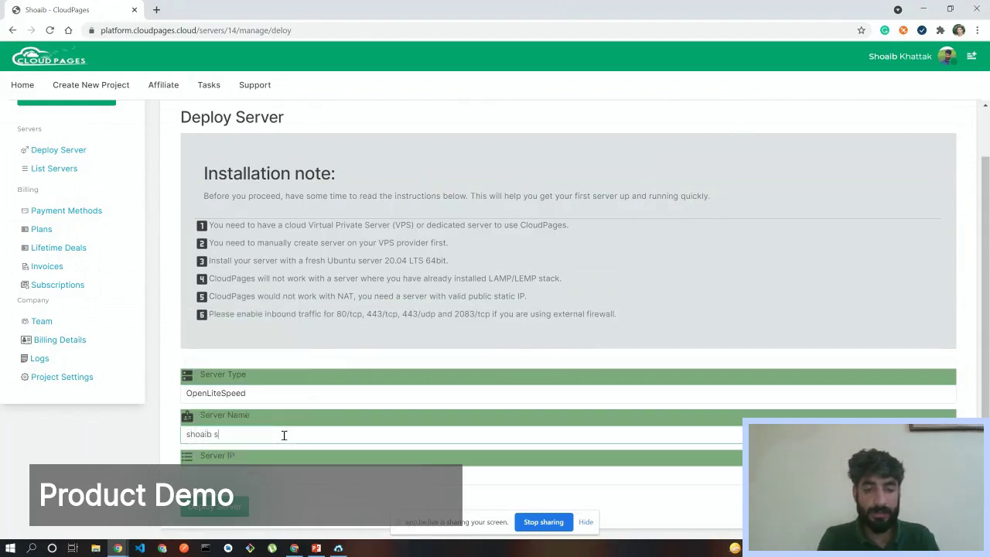
pyautogui.press('BackSpace')
pyautogui.press('BackSpace')
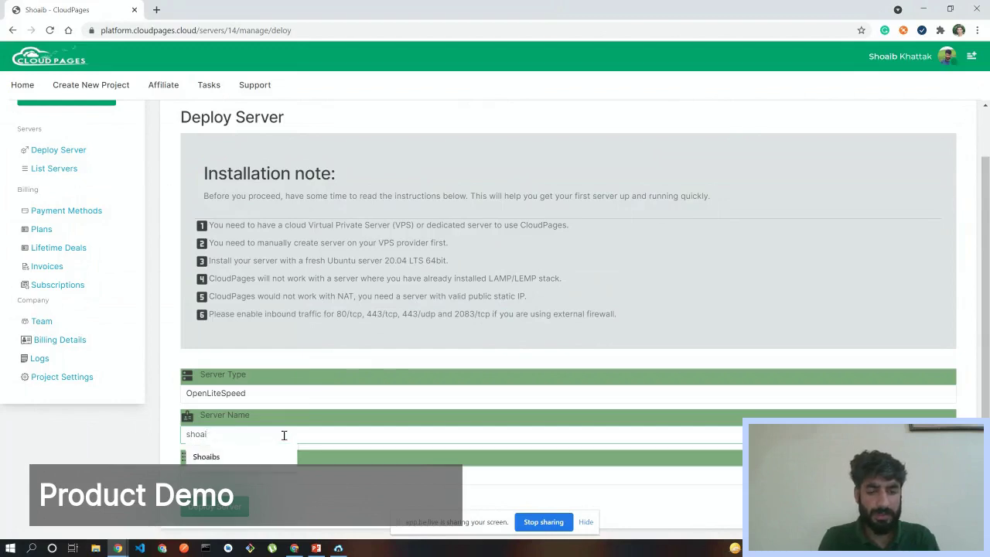
pyautogui.write('bserver')
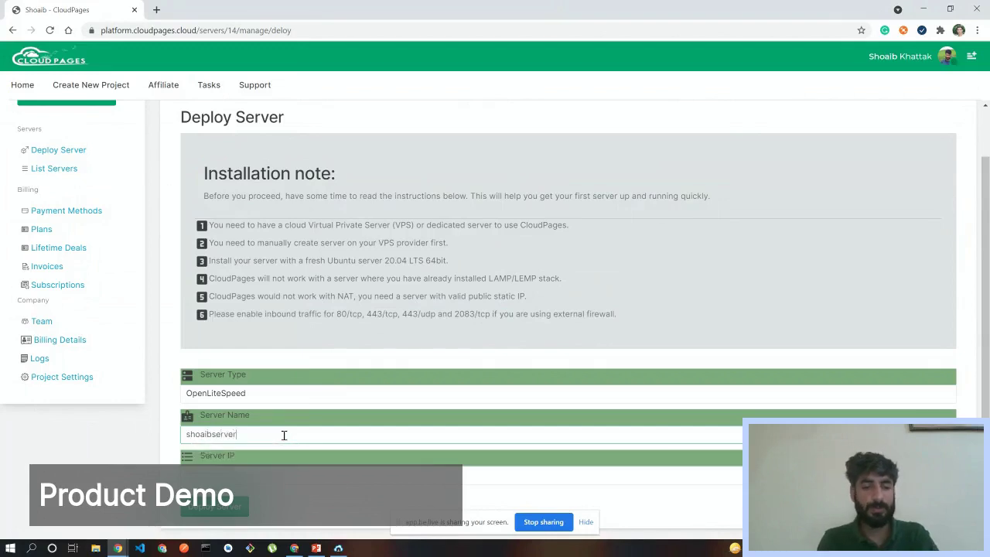
# - Copy the host IP 139.59.4.223 from Bitvise and paste it into Server IP
pyautogui.click(267, 474)
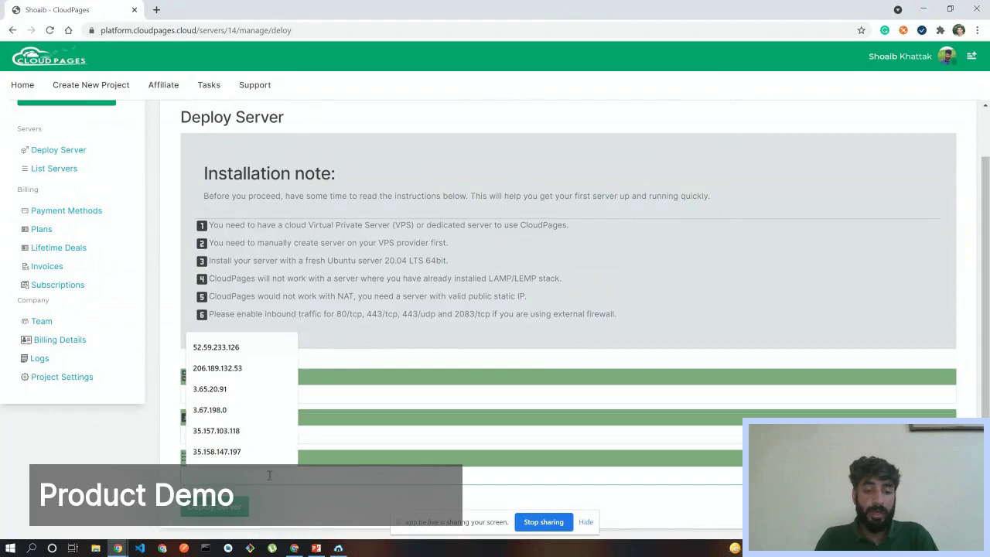
pyautogui.click(689, 273)
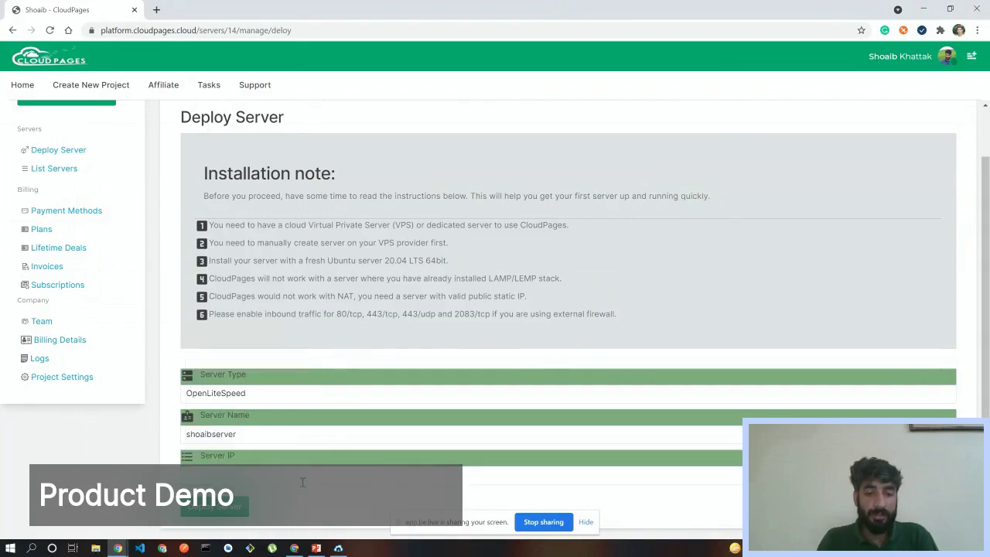
pyautogui.click(338, 548)
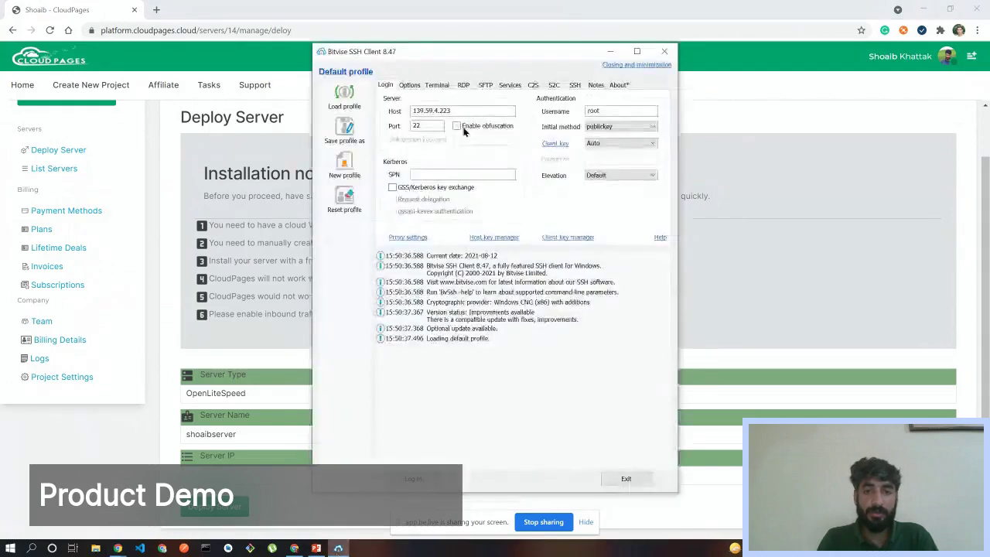
pyautogui.doubleClick(463, 109)
pyautogui.hotkey('ctrl', 'c')
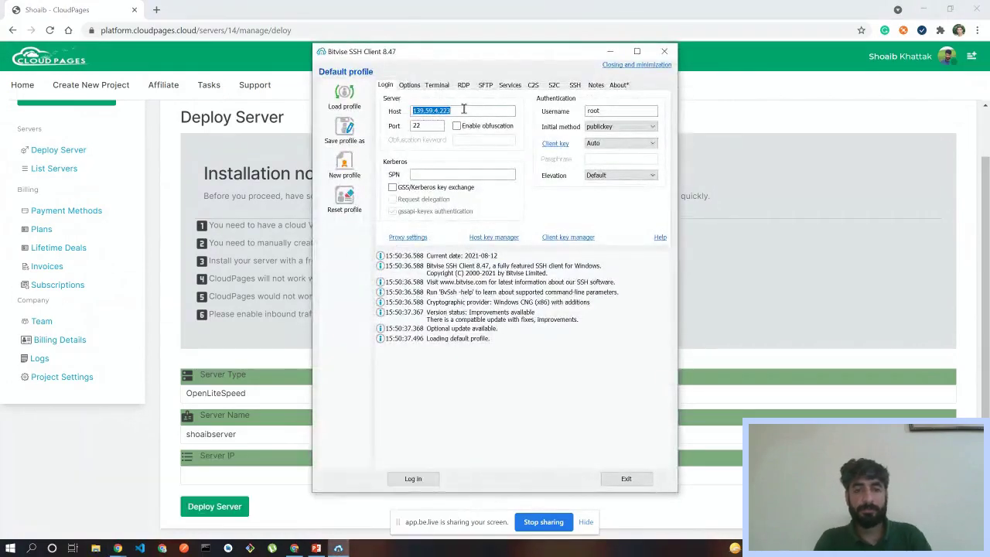
pyautogui.click(609, 52)
pyautogui.click(238, 471)
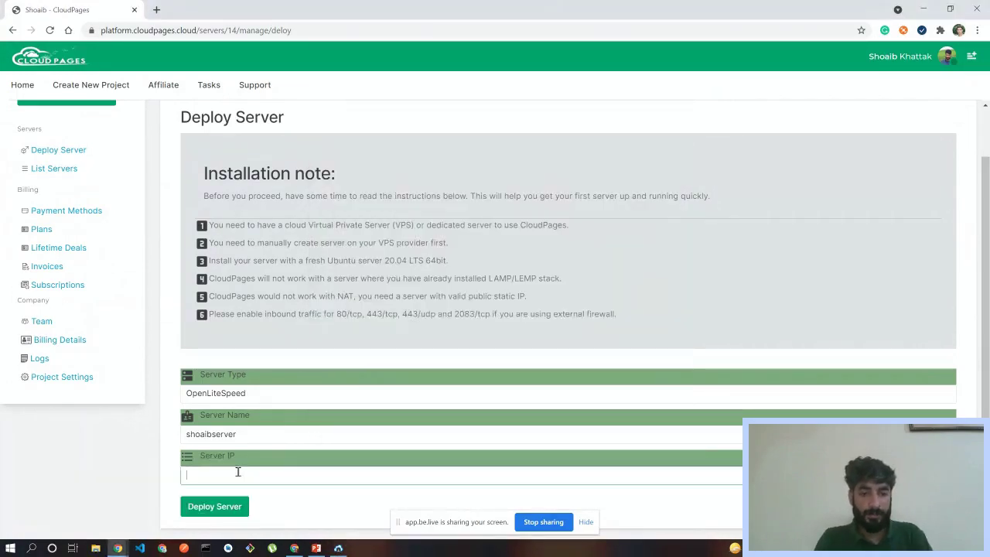
pyautogui.hotkey('ctrl', 'v')
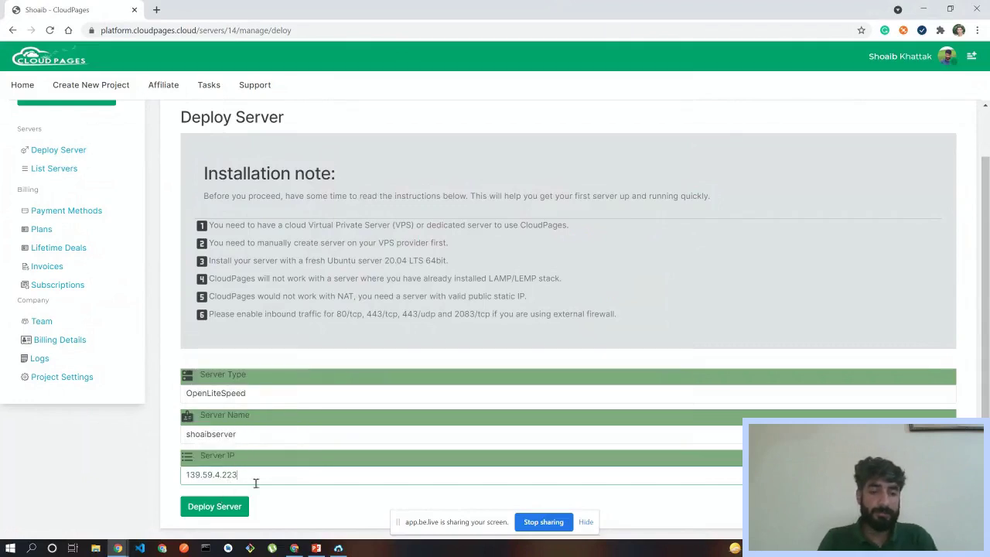
# - Deploy shoaibserver, select the step 1 login instruction, and bring up Bitvise
pyautogui.click(212, 506)
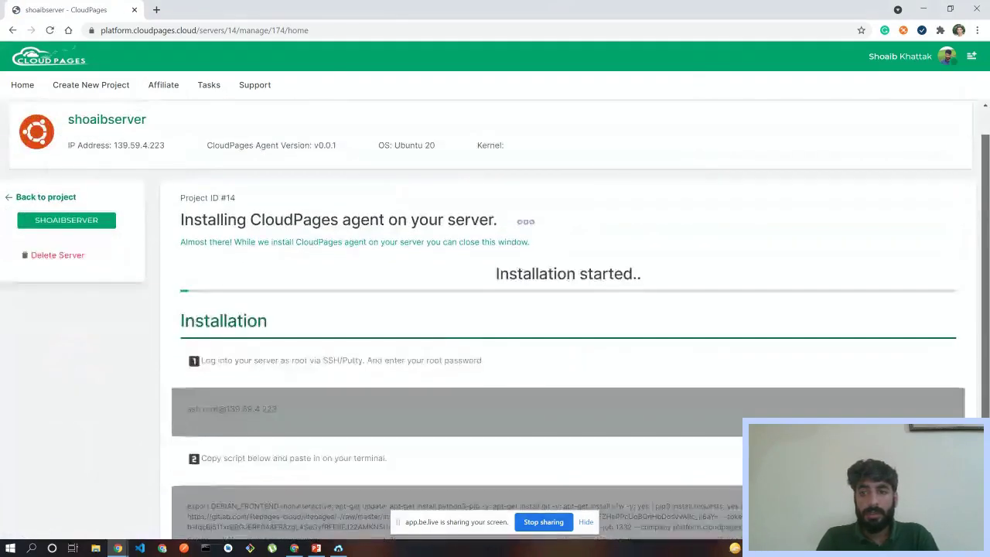
pyautogui.scroll(-2, 987, 215)
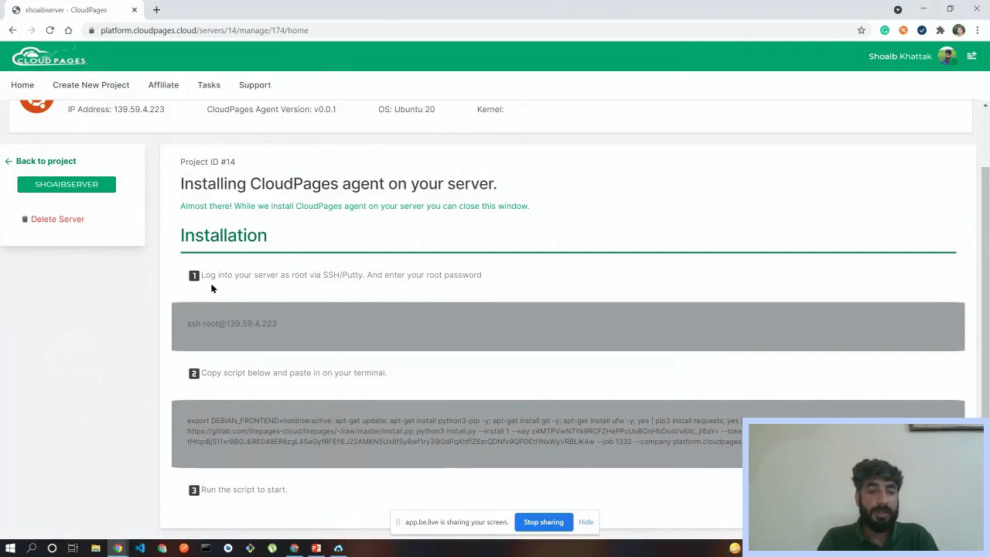
pyautogui.moveTo(201, 275); pyautogui.dragTo(478, 275)
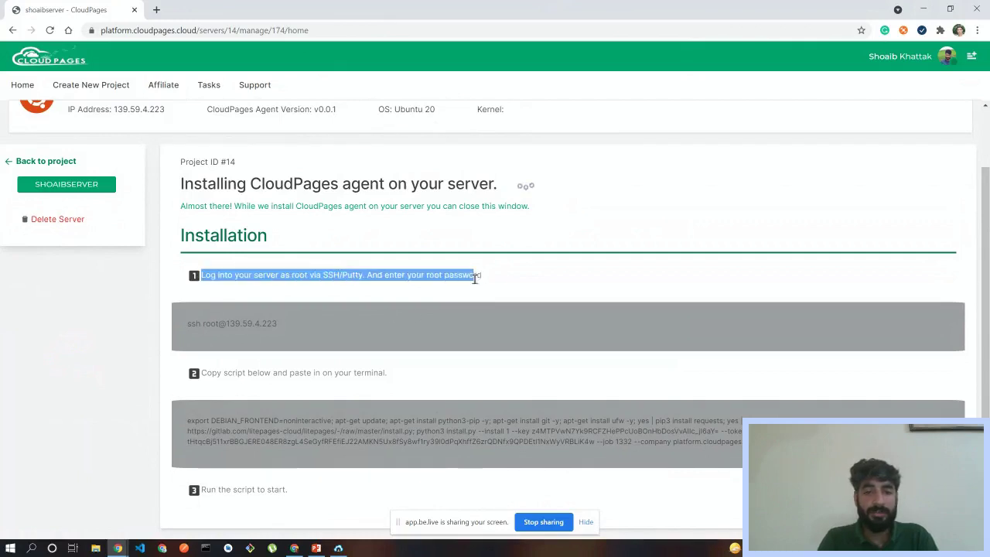
pyautogui.tripleClick(483, 275)
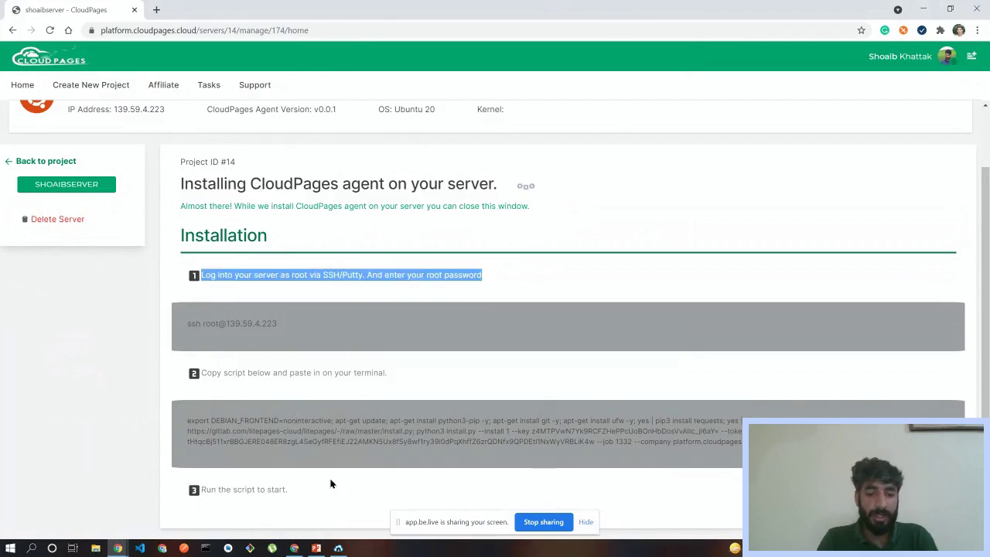
pyautogui.click(338, 547)
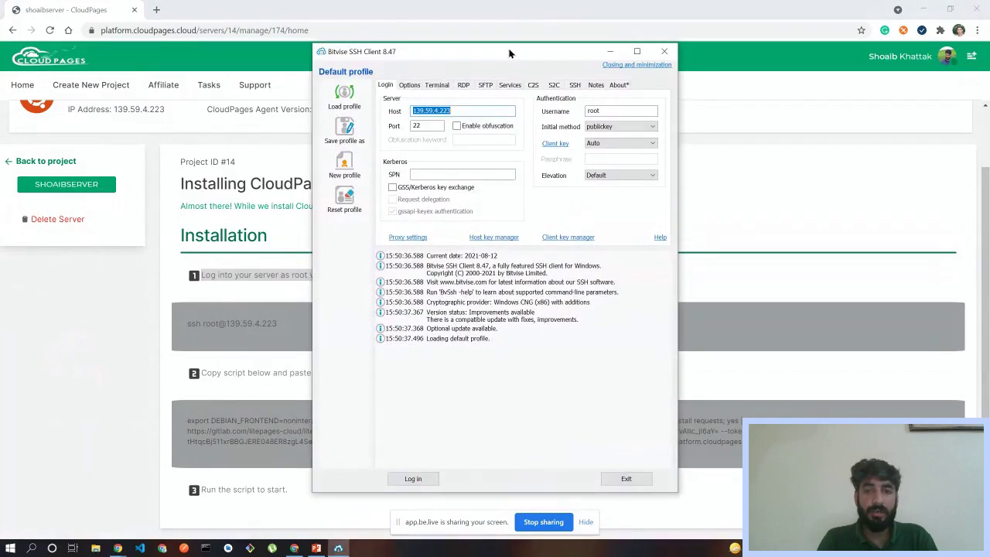
# - Log in to 139.59.4.223 as root, saving the host key, and open a terminal console
pyautogui.moveTo(508, 51); pyautogui.dragTo(686, 54)
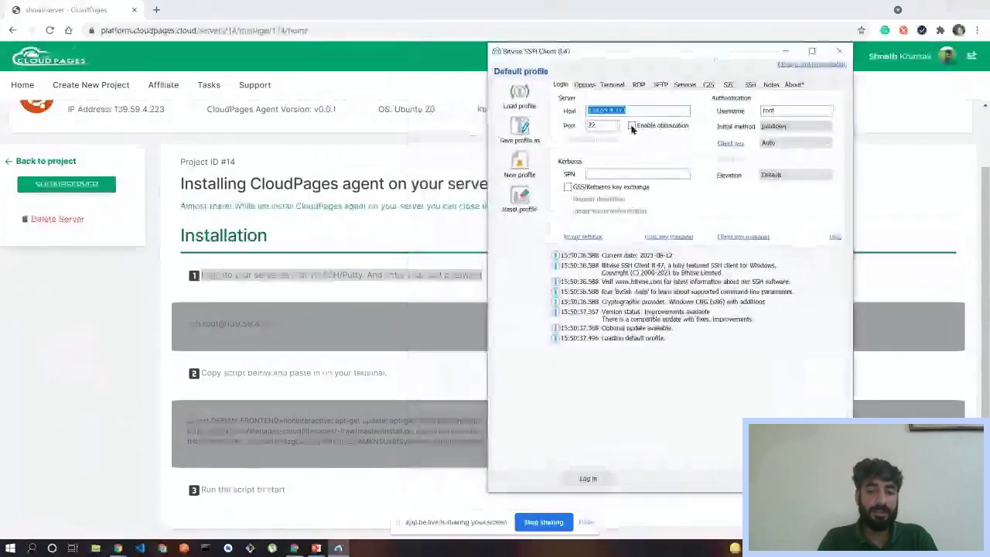
pyautogui.click(585, 479)
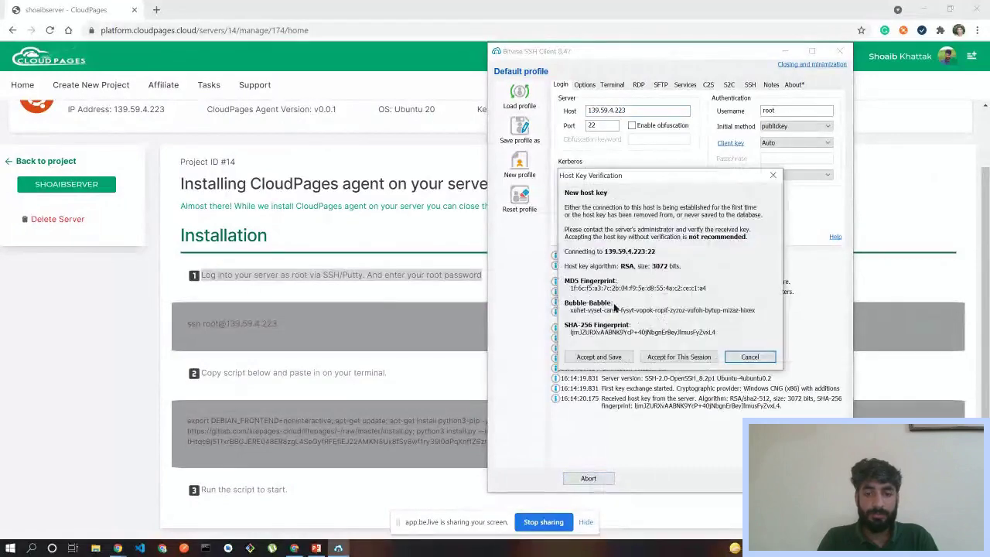
pyautogui.click(595, 358)
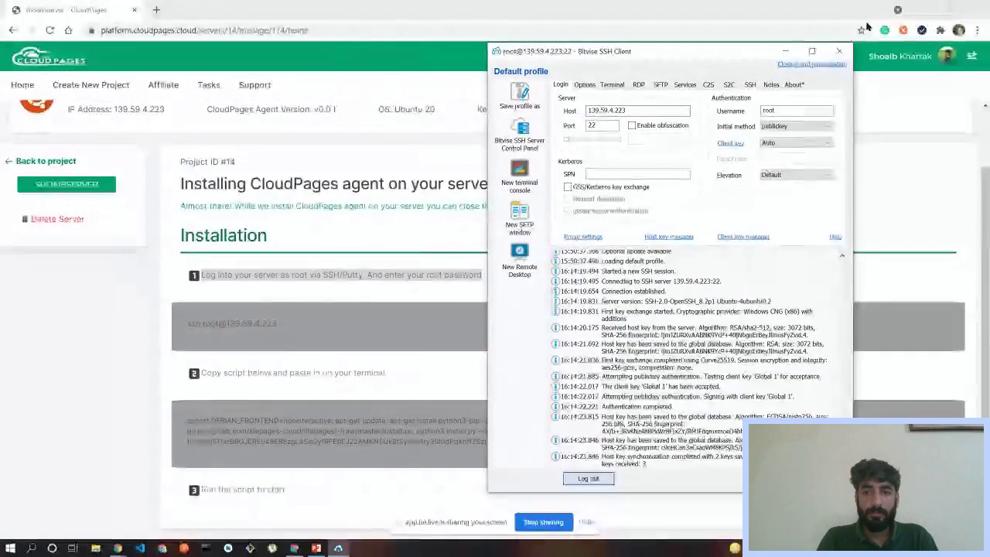
pyautogui.click(785, 51)
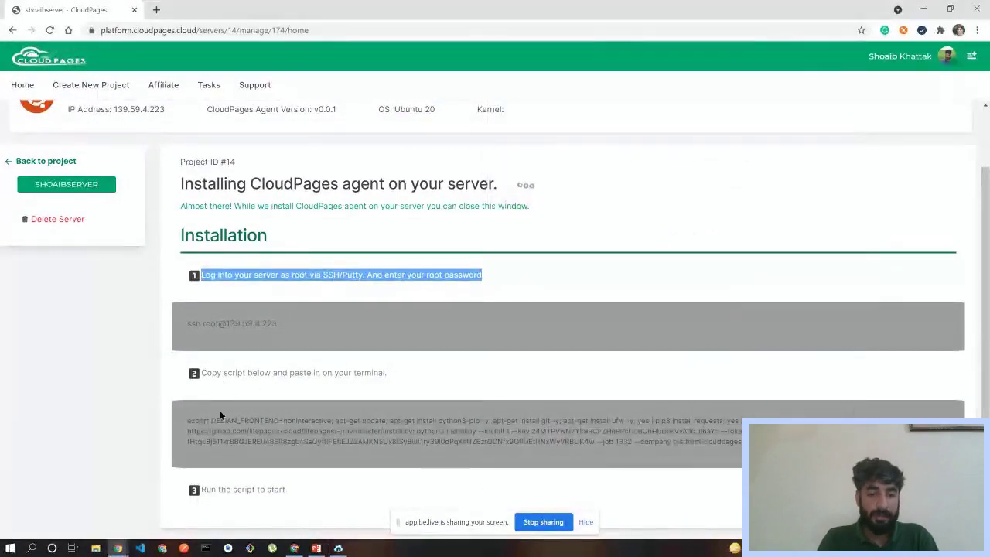
pyautogui.click(338, 547)
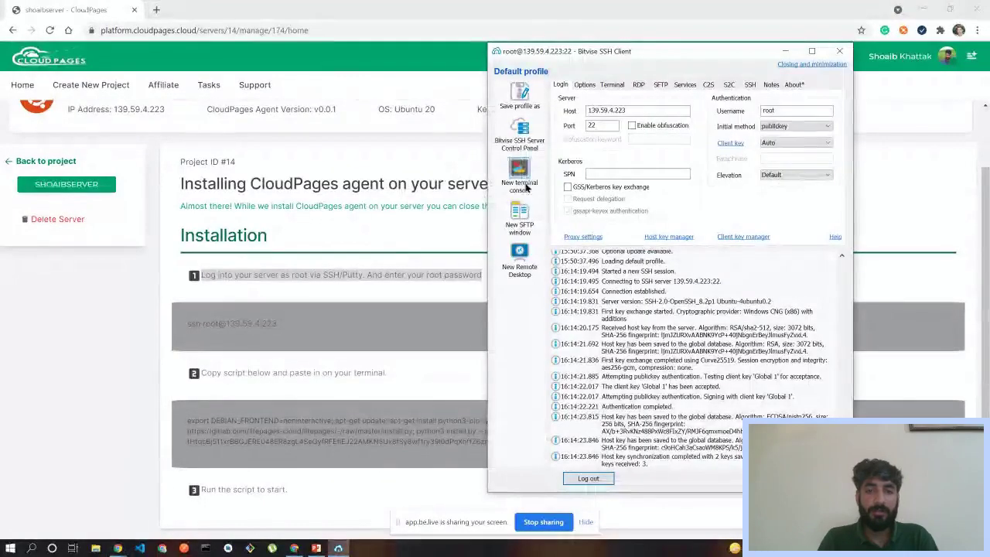
pyautogui.click(519, 178)
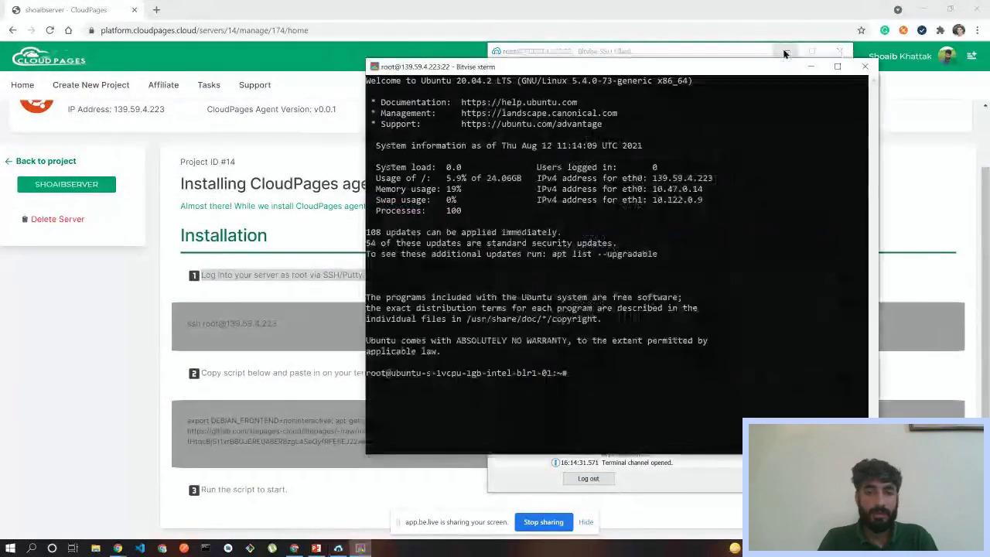
pyautogui.click(784, 54)
pyautogui.click(185, 415)
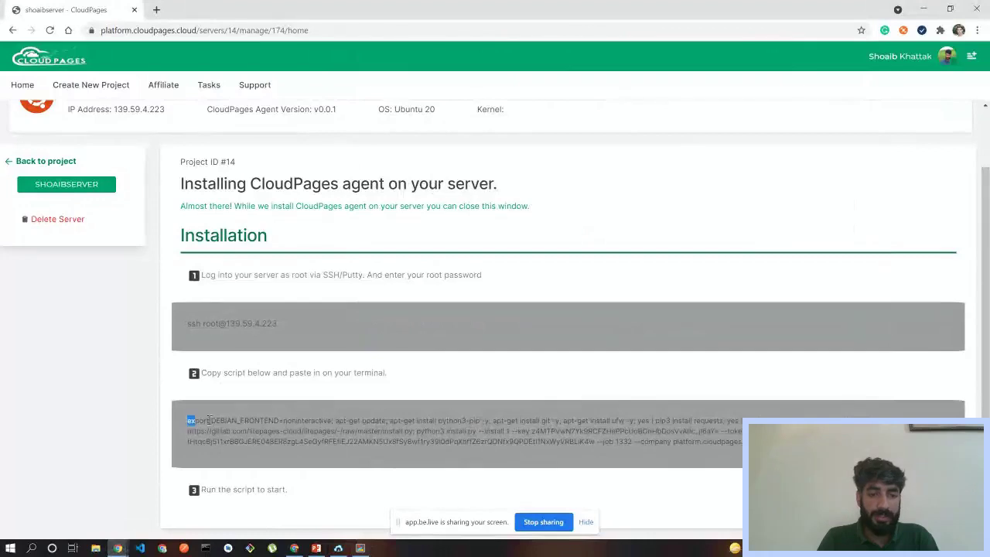
# - Copy the CloudPages agent install script and run it in the Bitvise xterm
pyautogui.tripleClick(208, 419)
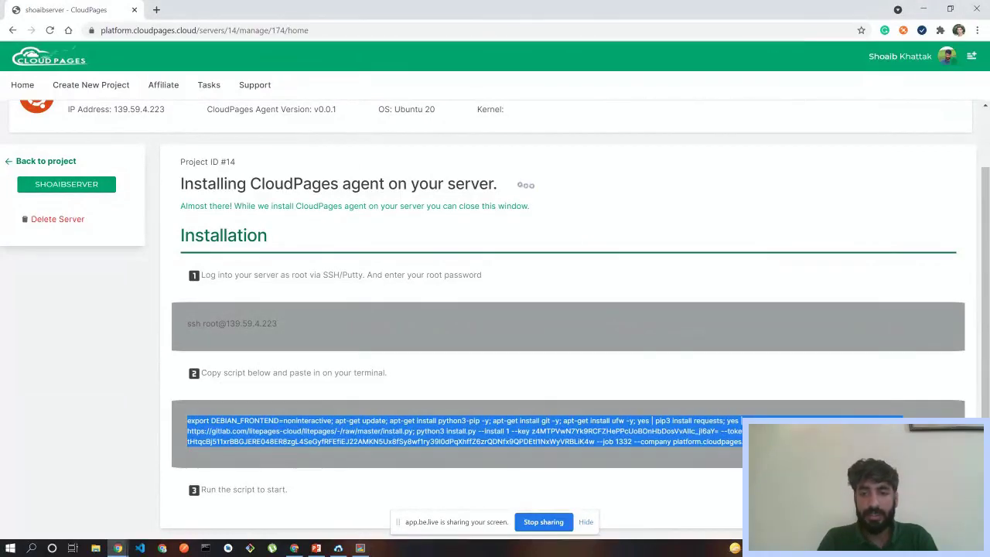
pyautogui.rightClick(678, 421)
pyautogui.click(700, 426)
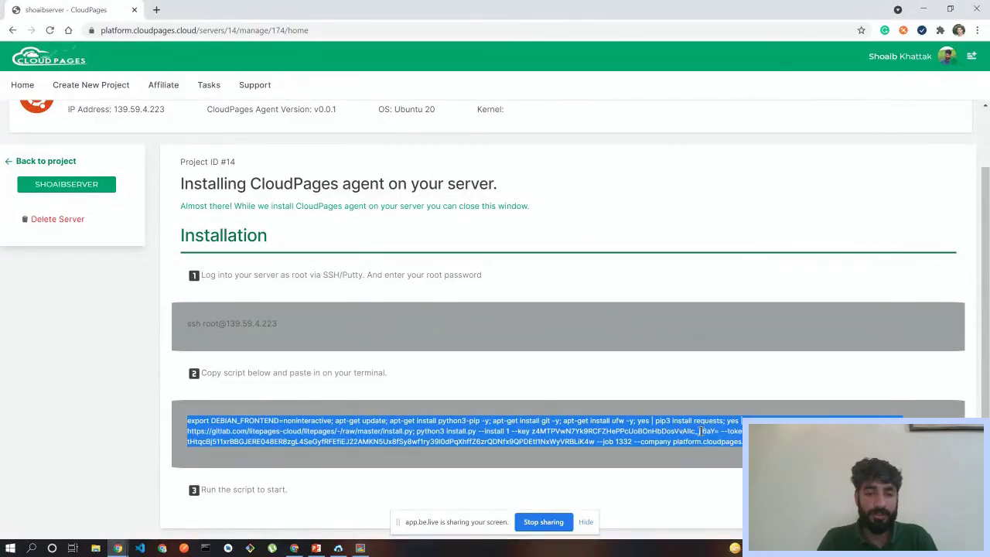
pyautogui.click(359, 548)
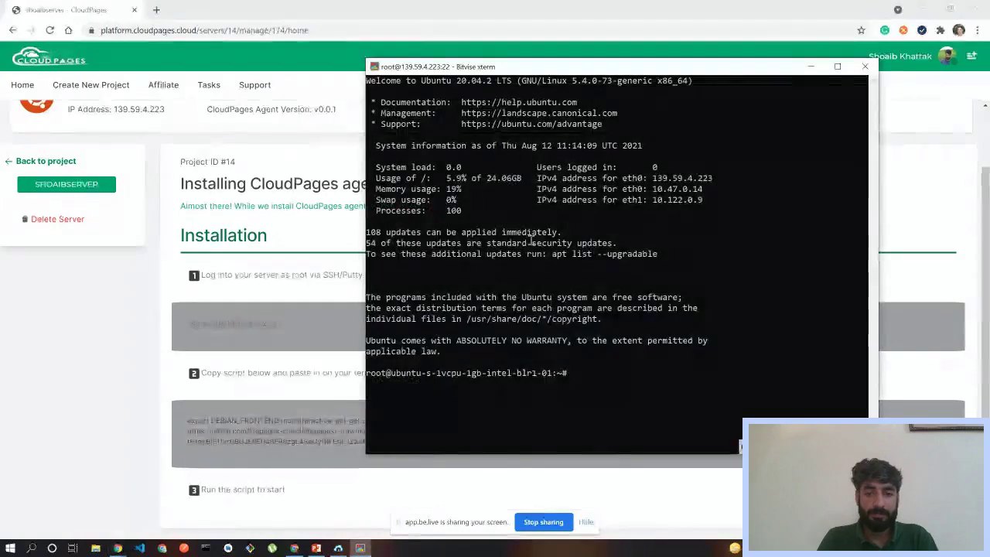
pyautogui.rightClick(530, 241)
pyautogui.press('Return')
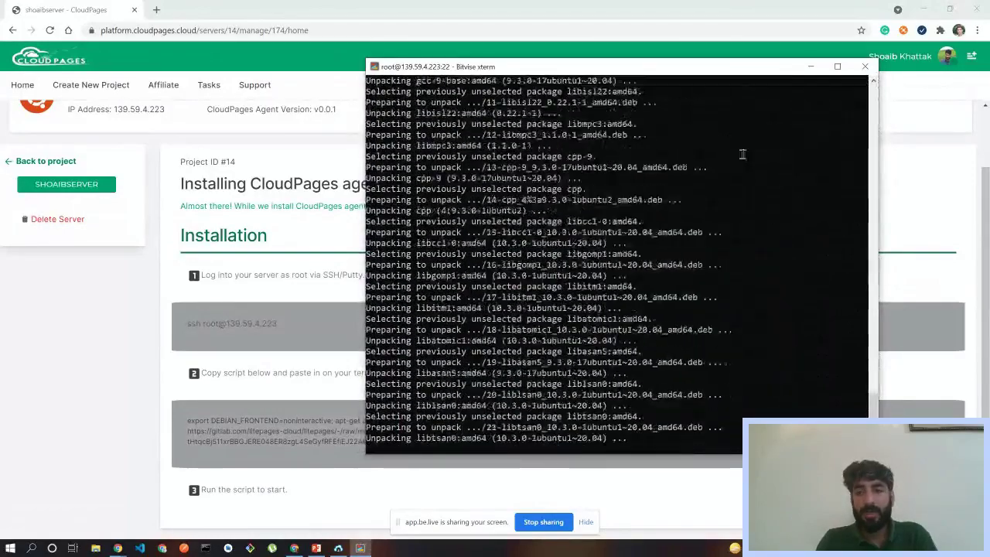
# - Check the install progress in the xterm, then go to the CloudPages Home dashboard
pyautogui.click(272, 342)
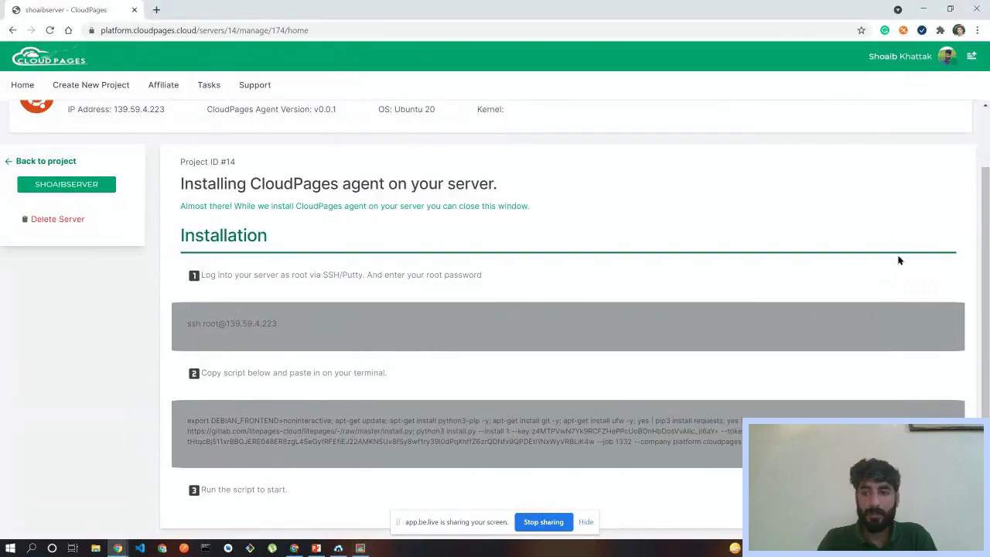
pyautogui.scroll(1, 897, 258)
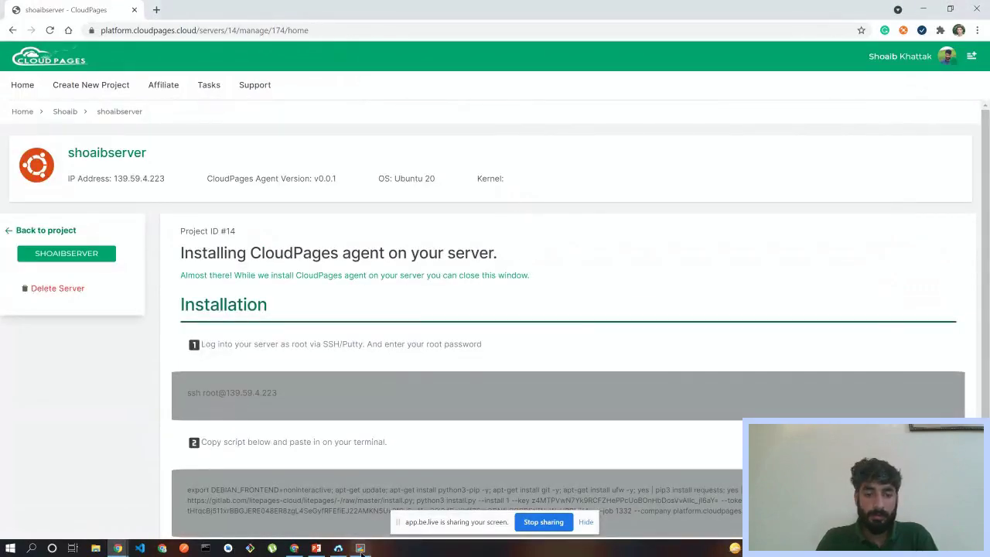
pyautogui.click(359, 548)
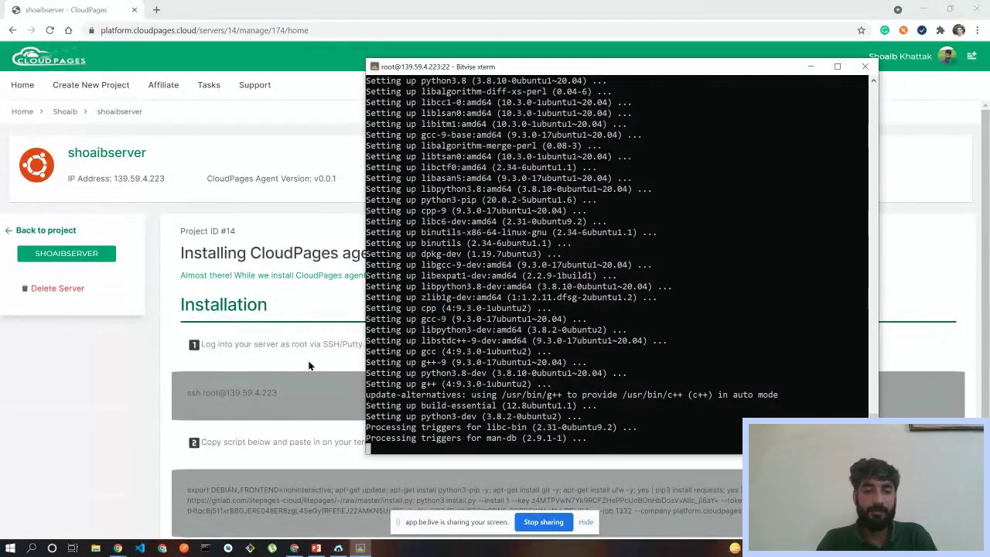
pyautogui.click(23, 86)
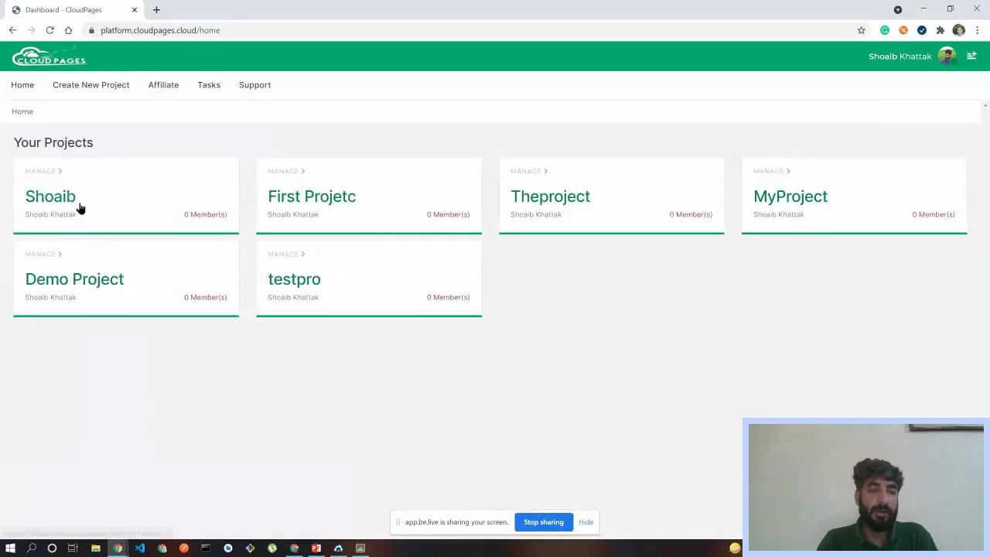
# - Confirm shoaibserver's IP in the Shoaib project's server list, then open Serverone's dashboard
pyautogui.click(81, 207)
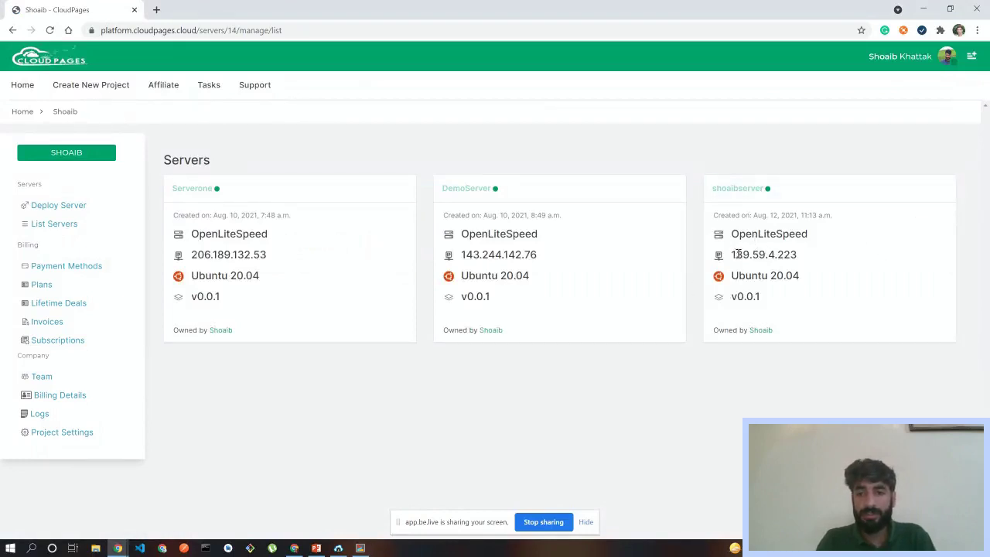
pyautogui.moveTo(738, 255); pyautogui.dragTo(798, 255)
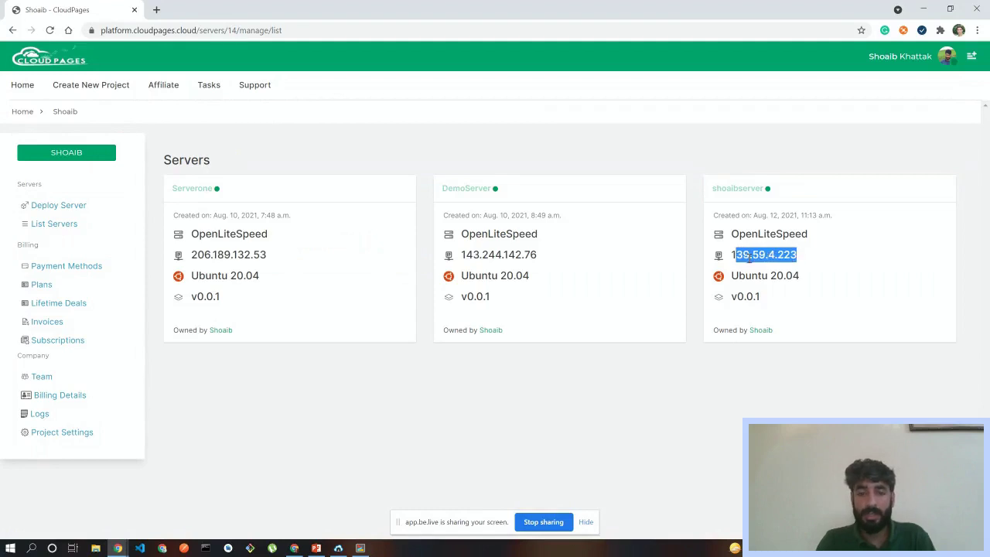
pyautogui.click(360, 547)
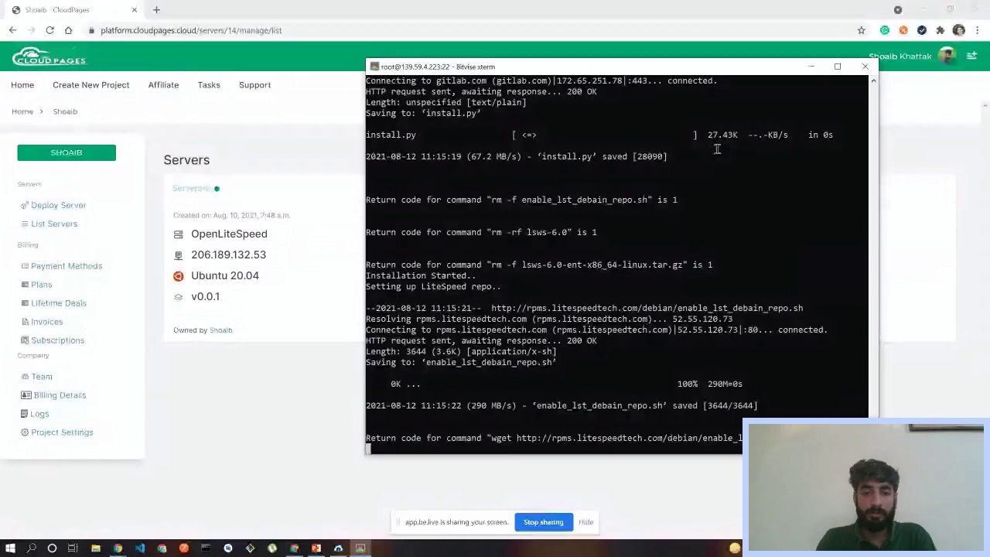
pyautogui.hotkey('alt', 'Tab')
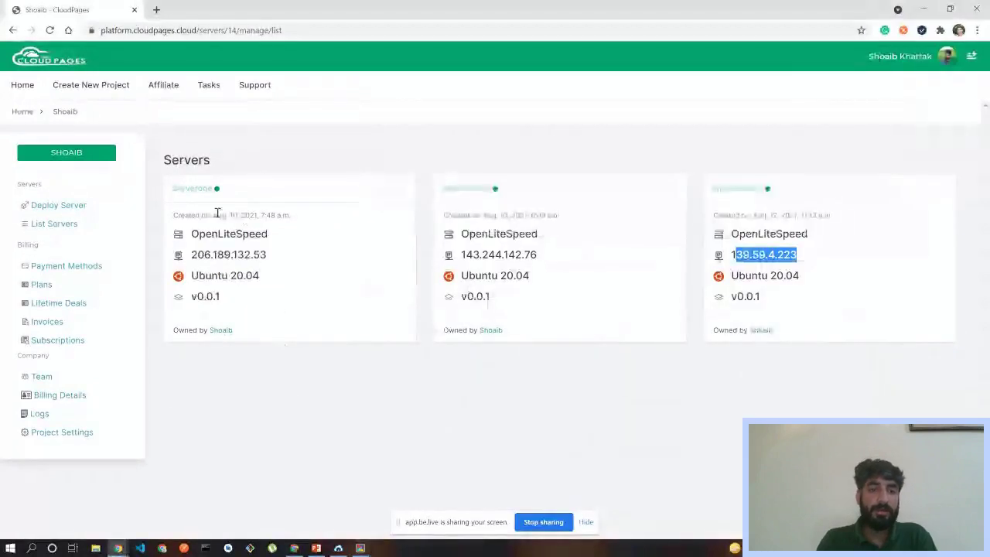
pyautogui.click(191, 188)
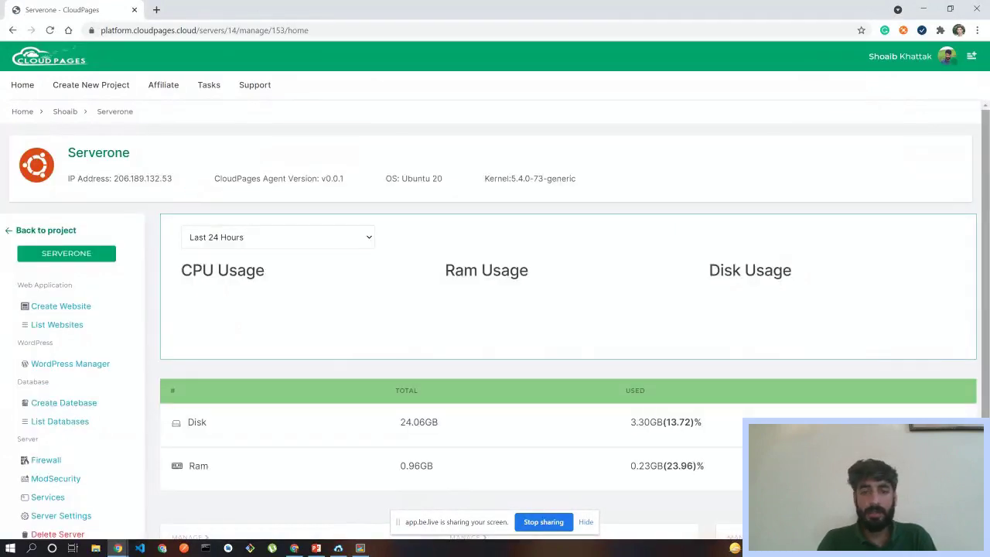
pyautogui.scroll(-1, 985, 201)
pyautogui.scroll(-1, 985, 201)
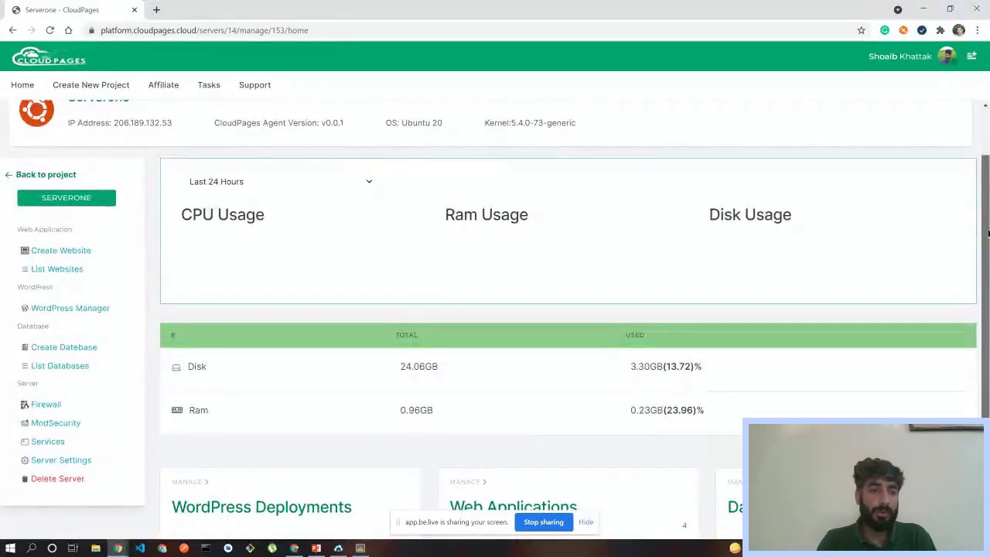
pyautogui.scroll(-1, 985, 201)
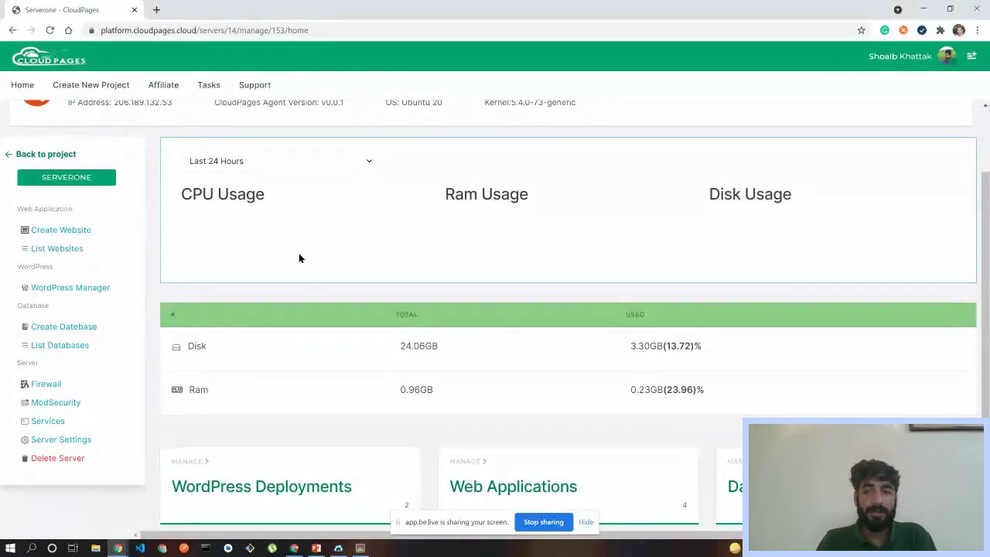
pyautogui.scroll(1, 985, 340)
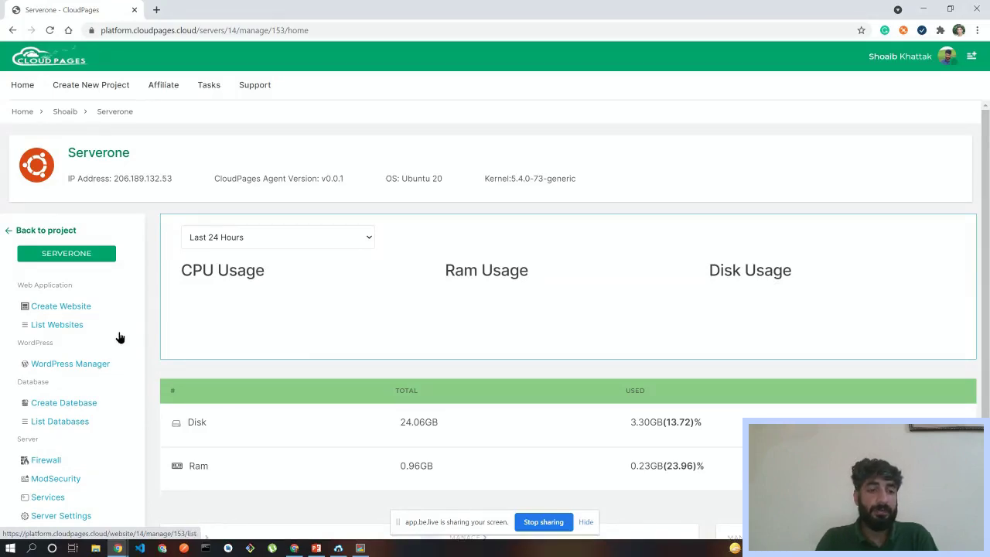
pyautogui.scroll(-1, 983, 263)
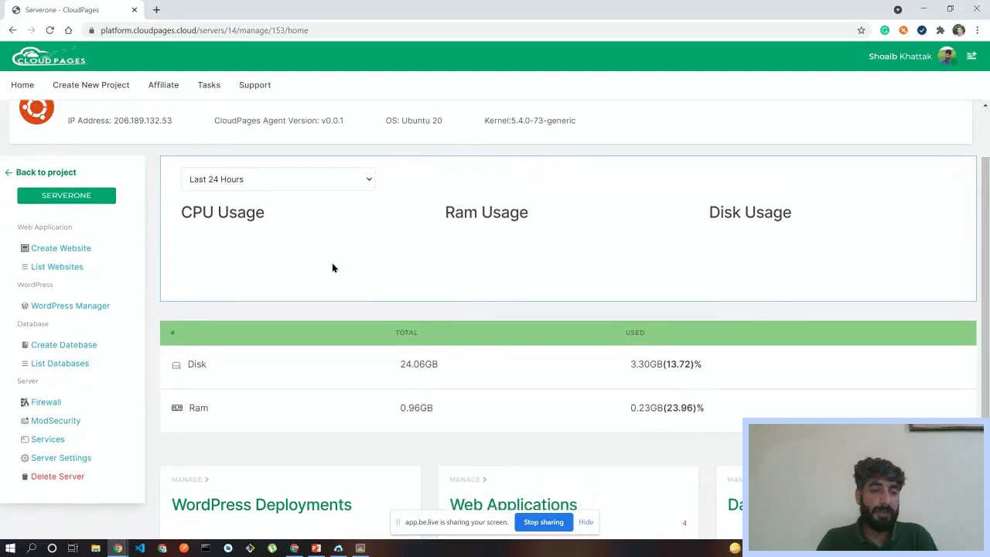
# - From WordPress Manager, start deploying a new WordPress site on Serverone
pyautogui.click(72, 307)
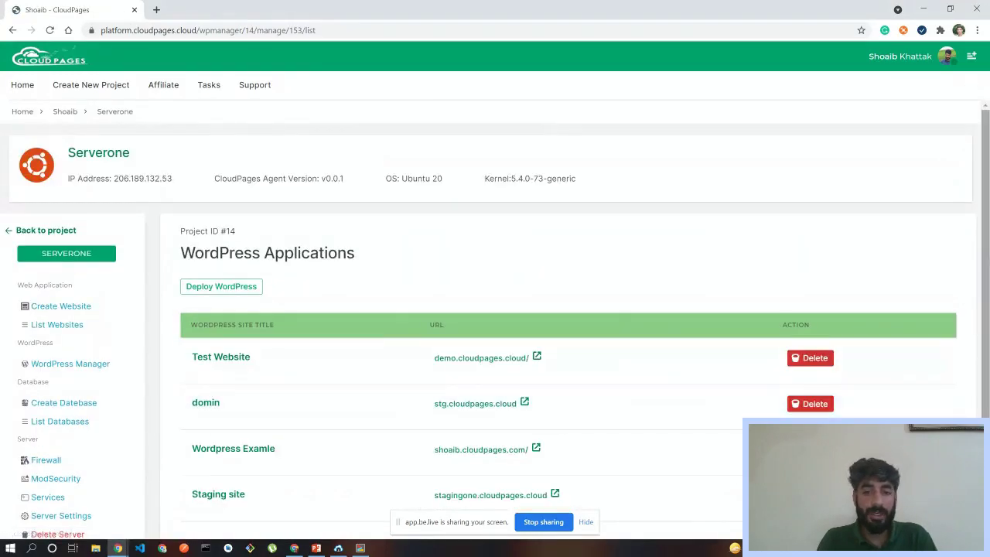
pyautogui.scroll(-1, 988, 337)
pyautogui.scroll(1, 988, 337)
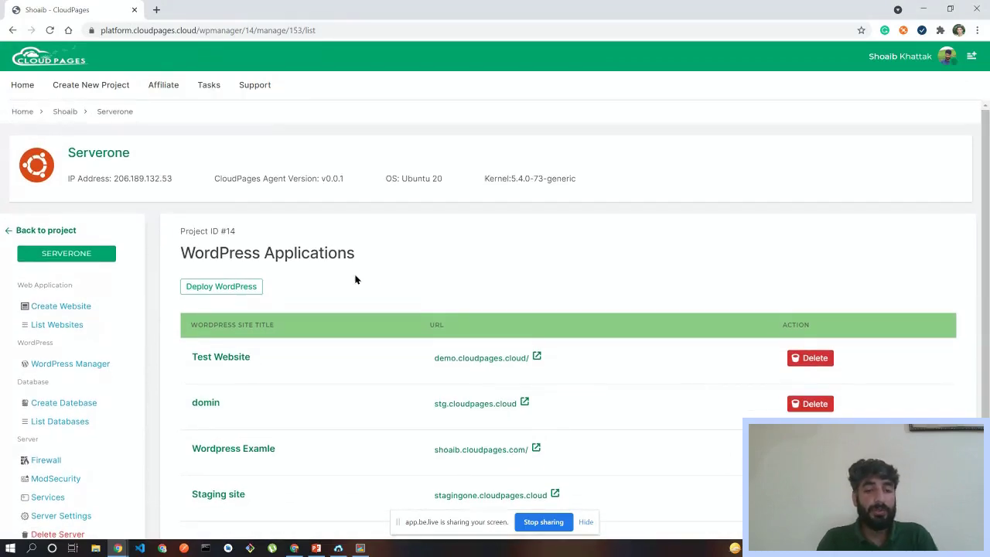
pyautogui.click(215, 290)
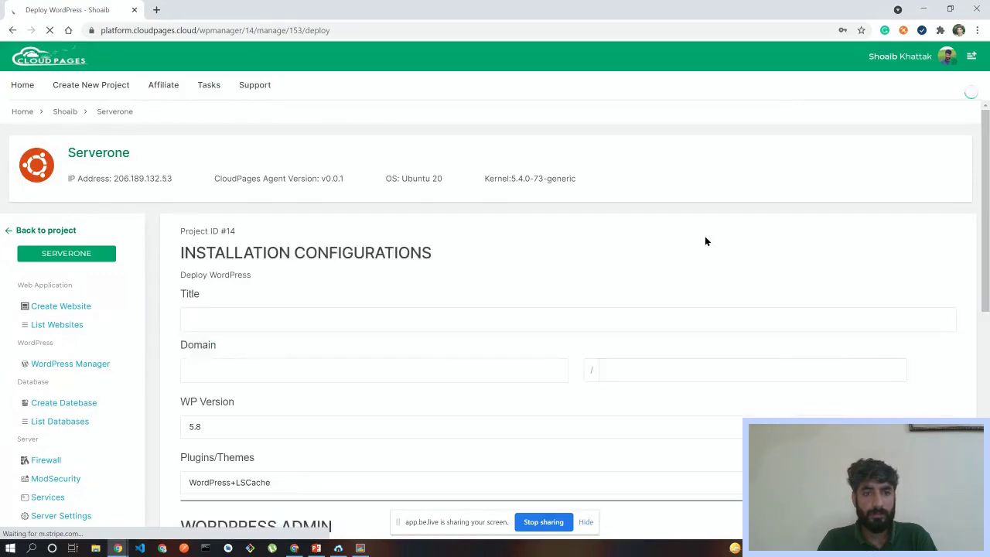
# - Enter 'title one' as the site title and livedemo.cloudpages.cloud as the domain
pyautogui.scroll(-2, 988, 224)
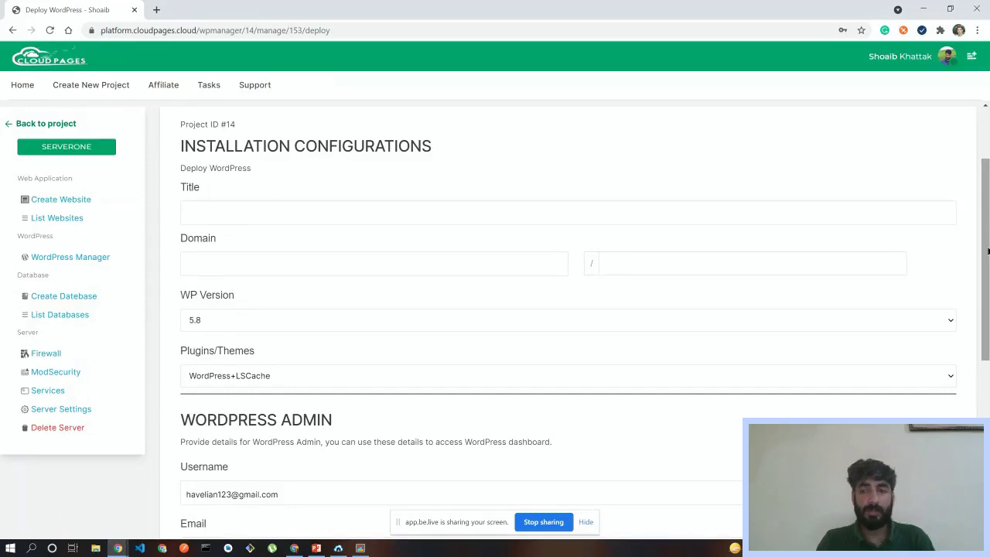
pyautogui.moveTo(987, 247); pyautogui.dragTo(987, 226)
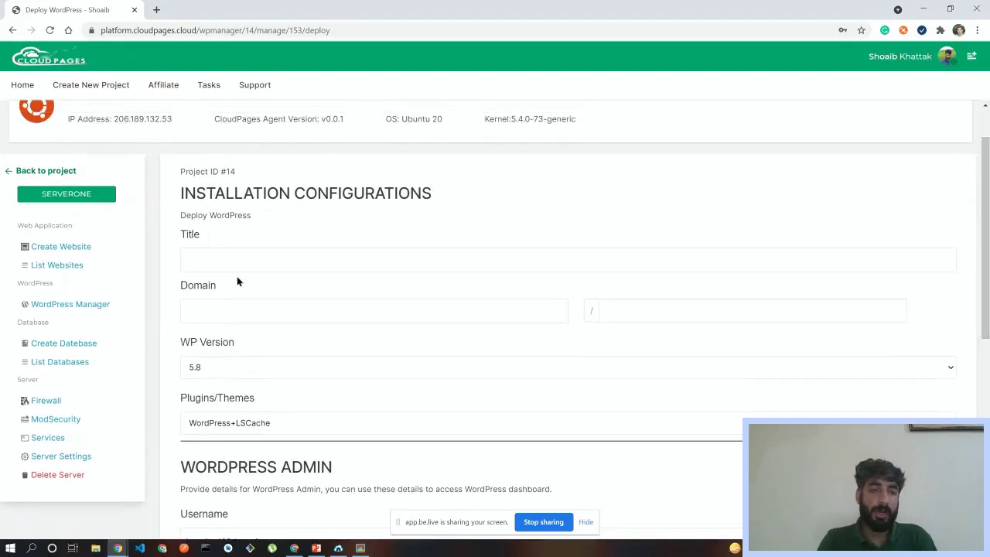
pyautogui.click(189, 265)
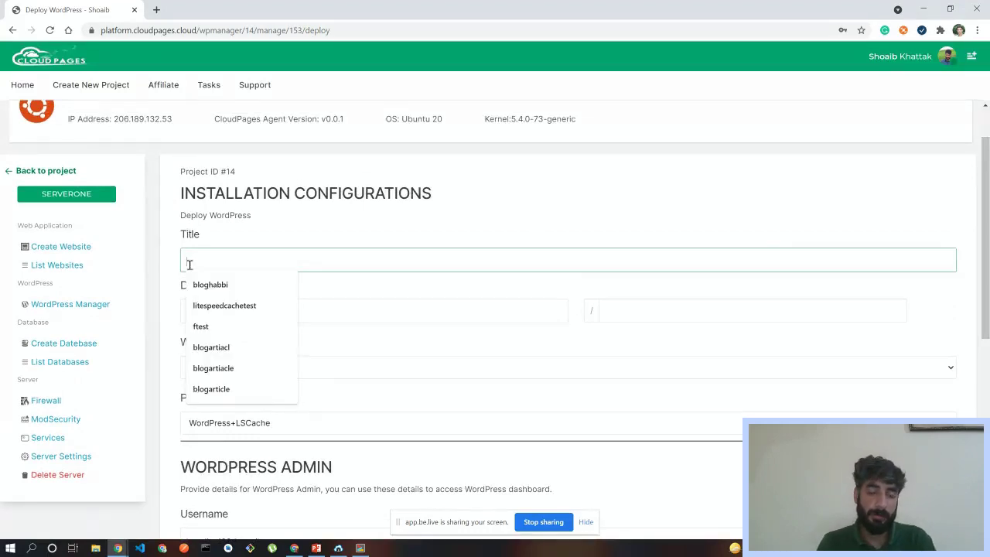
pyautogui.write('the one')
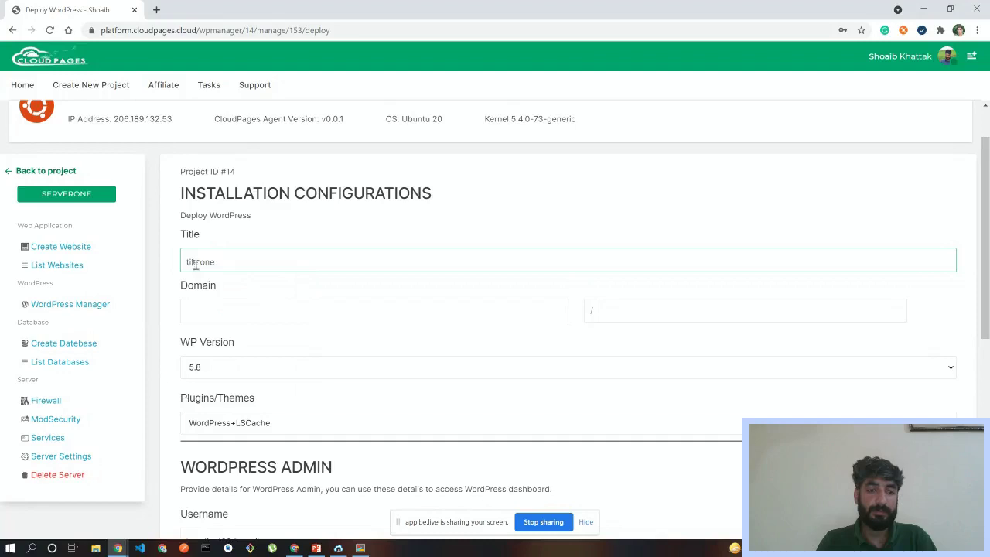
pyautogui.write('t')
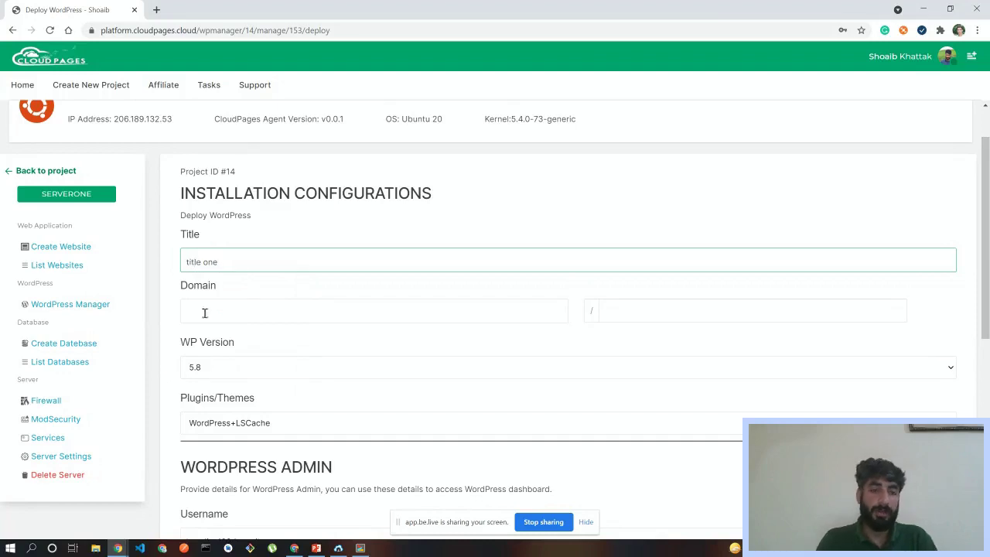
pyautogui.click(203, 313)
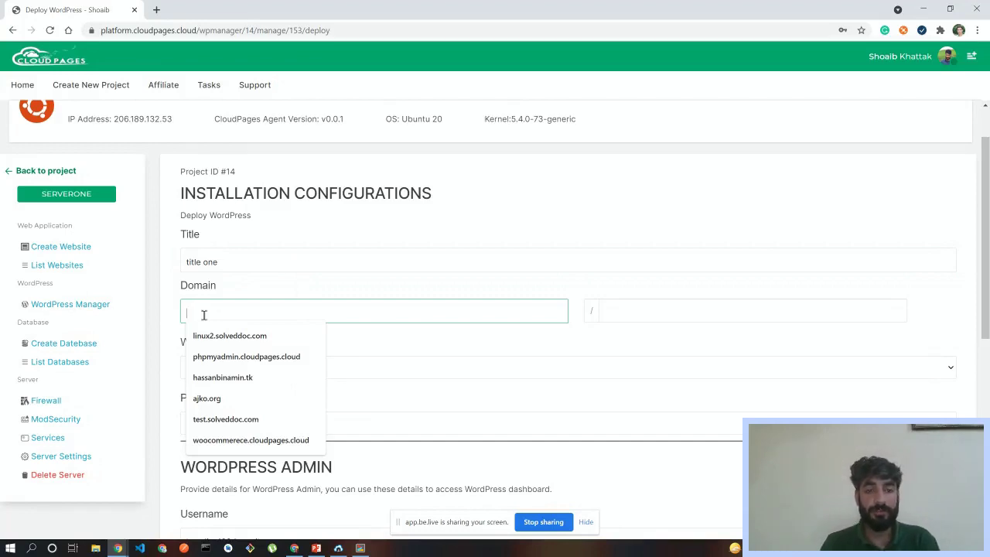
pyautogui.write('lunu')
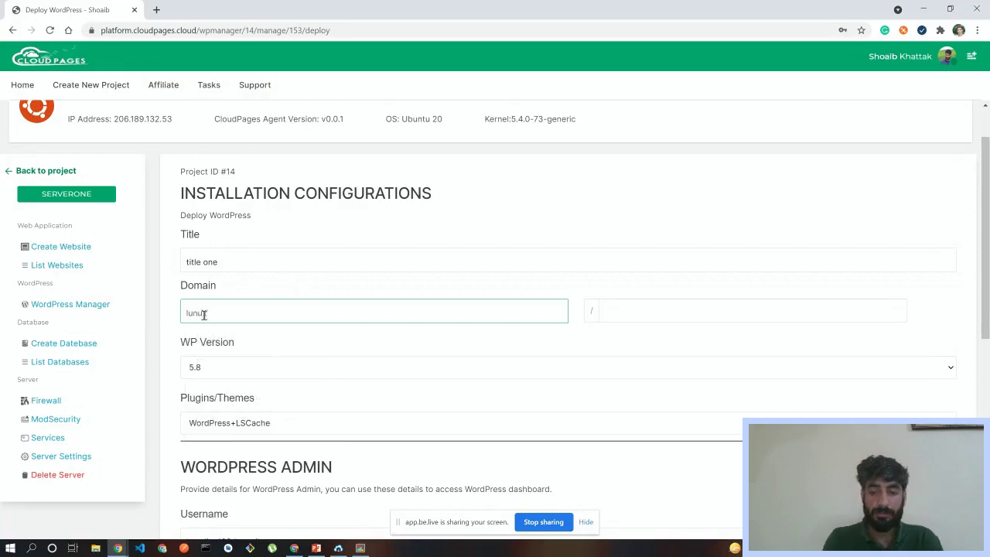
pyautogui.press('BackSpace')
pyautogui.press('BackSpace')
pyautogui.press('BackSpace')
pyautogui.press('BackSpace')
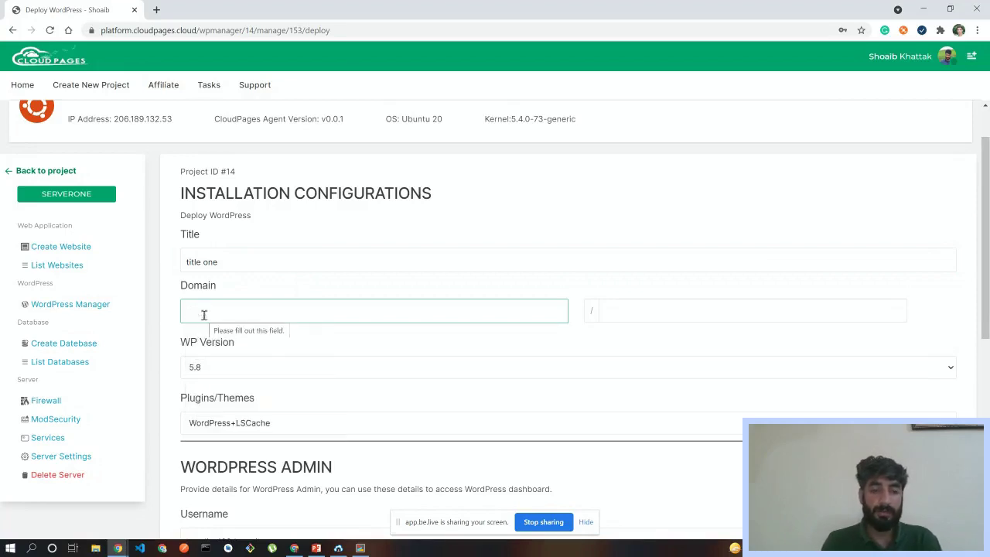
pyautogui.click(203, 314)
pyautogui.write('lived')
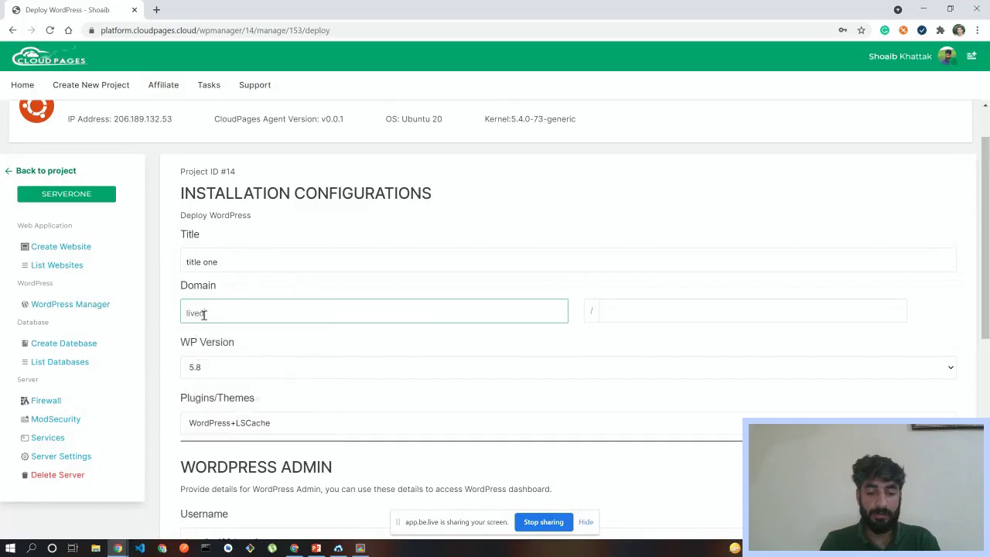
pyautogui.write('emo')
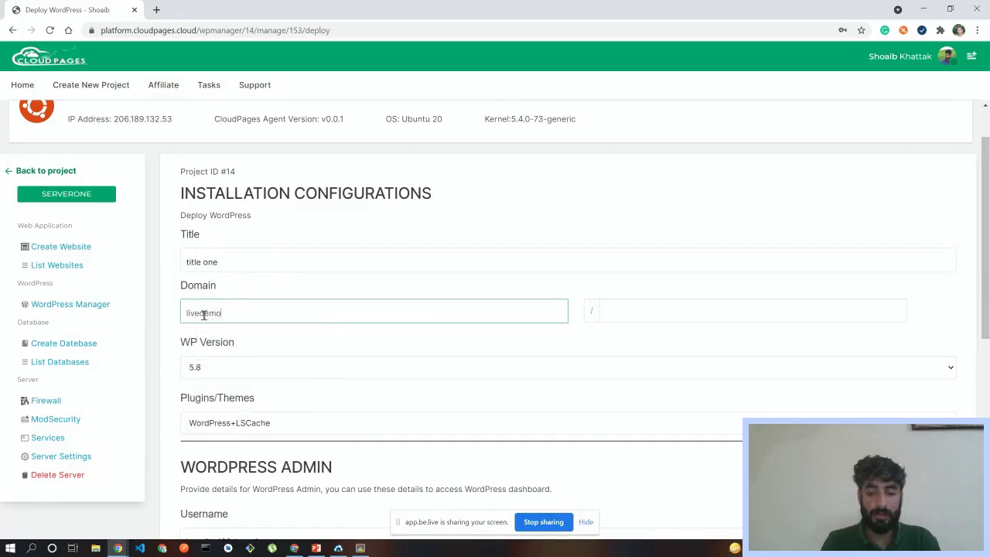
pyautogui.write('.cloudpage')
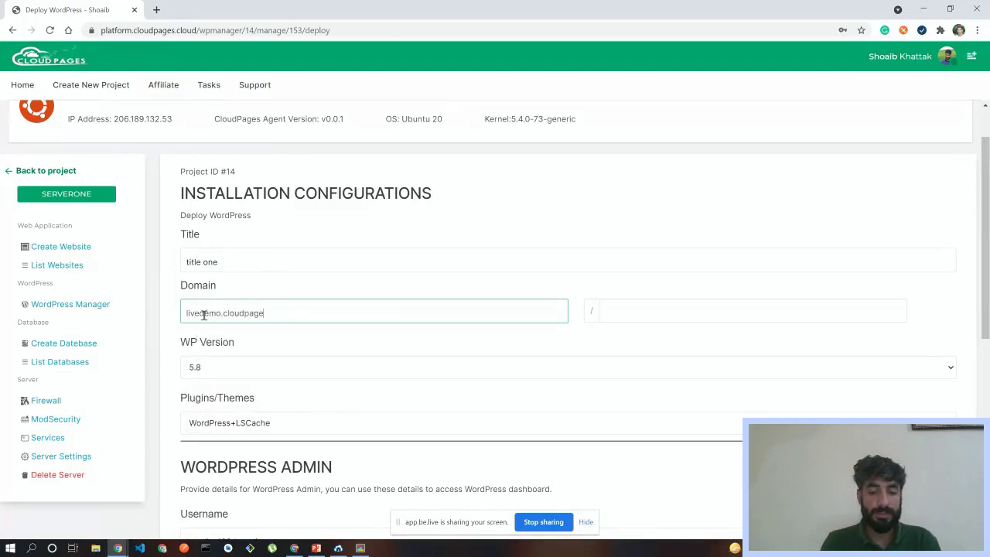
pyautogui.write('s.cloud')
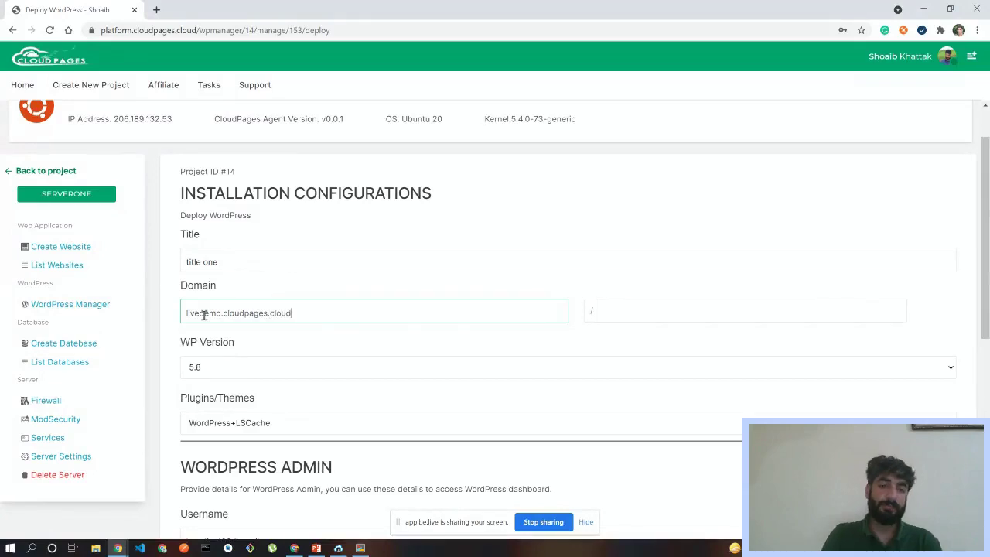
# - Choose WordPress version 5.7.2 and keep the WordPress+LSCache plugin/theme bundle
pyautogui.click(639, 315)
pyautogui.scroll(-2, 641, 316)
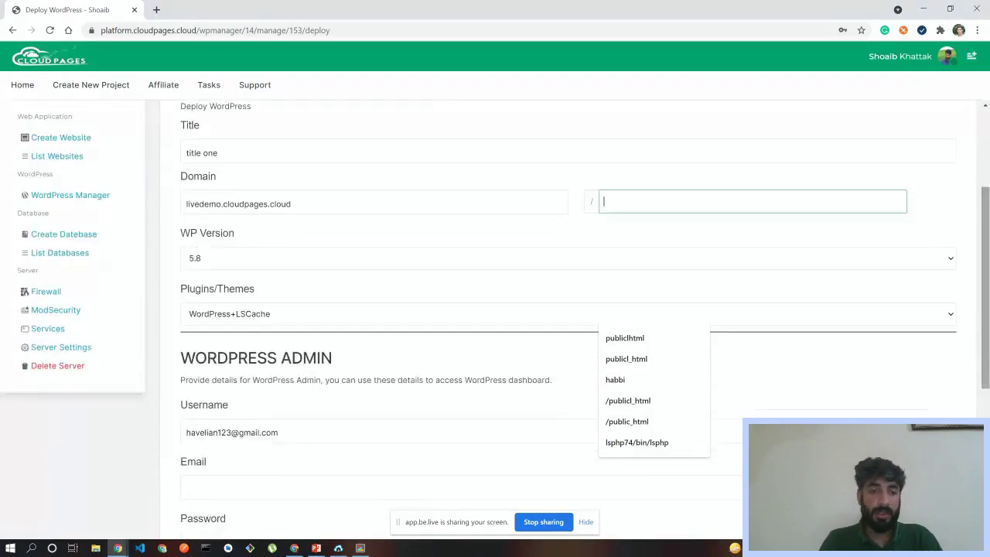
pyautogui.click(219, 263)
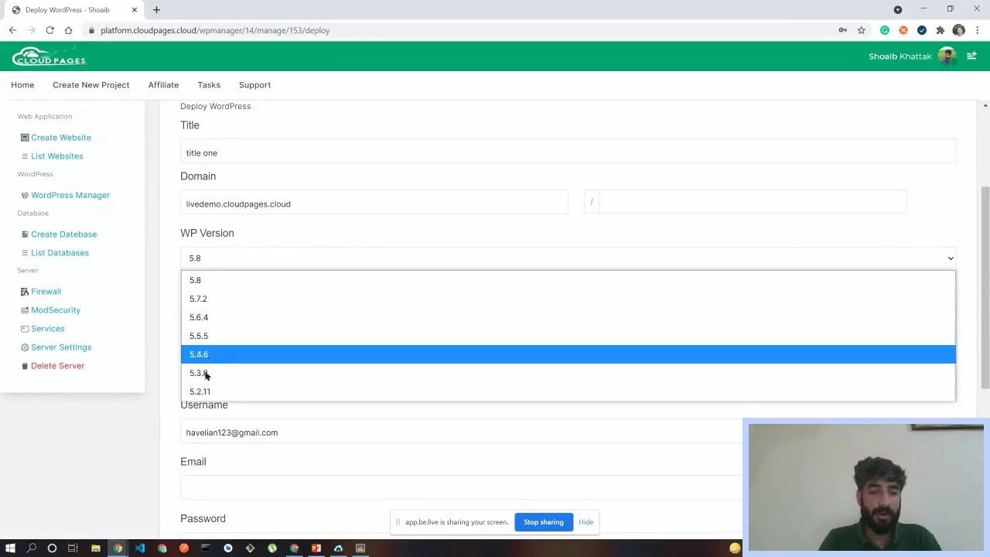
pyautogui.click(205, 302)
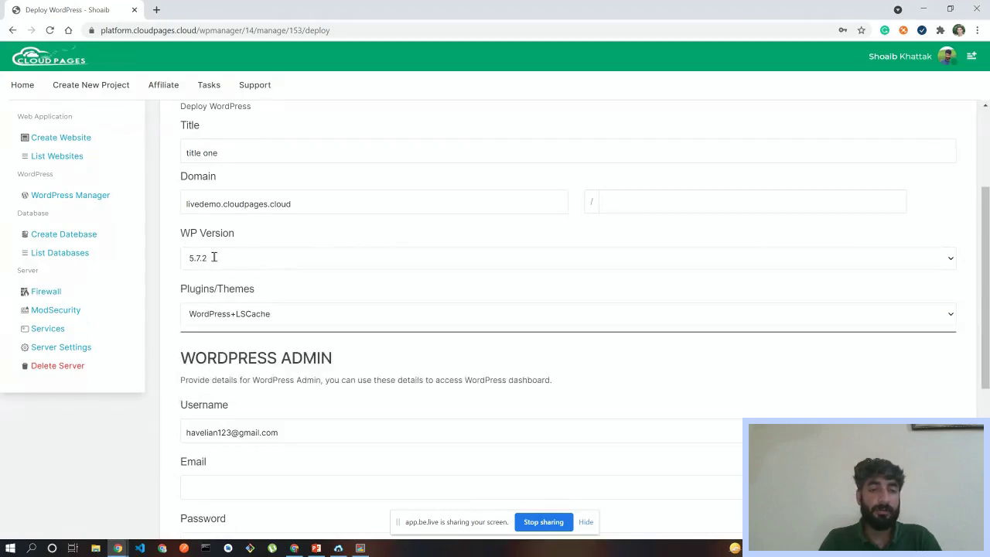
pyautogui.click(272, 307)
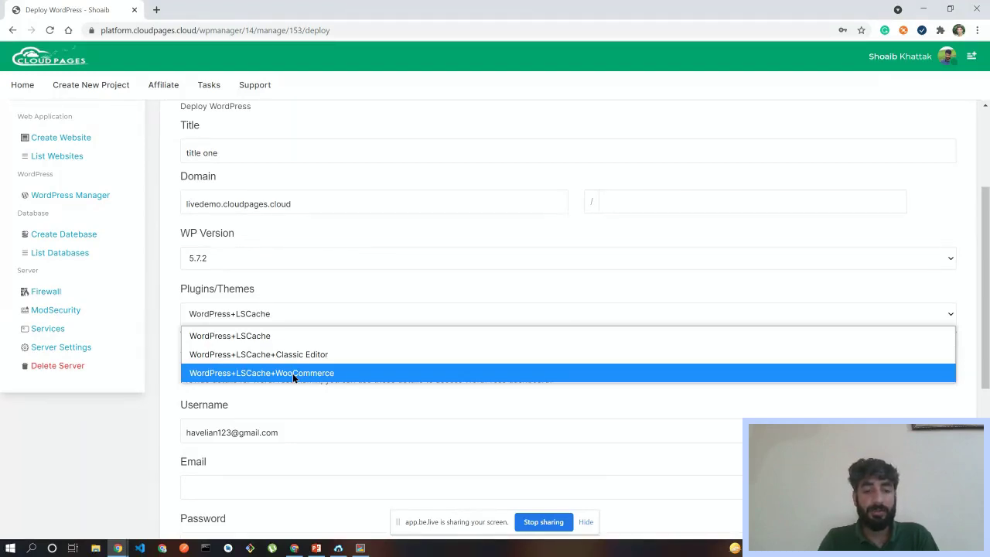
pyautogui.click(287, 338)
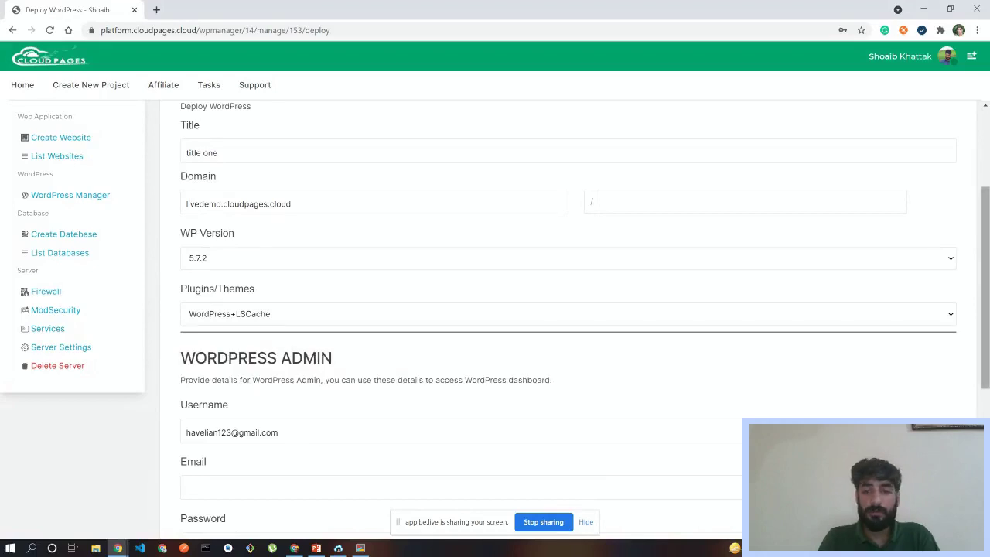
pyautogui.scroll(-3, 337, 235)
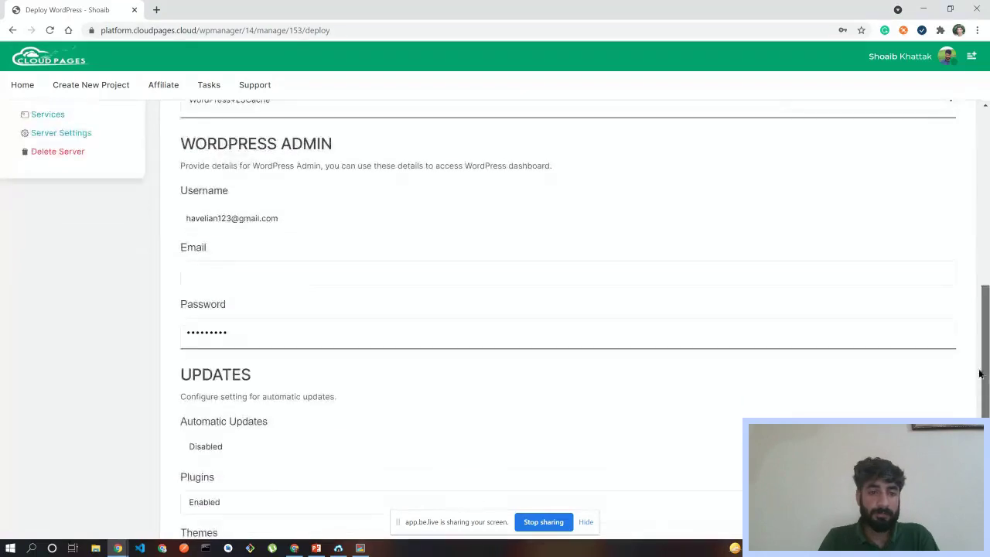
# - Replace the prefilled admin username with 'admin'
pyautogui.click(298, 214)
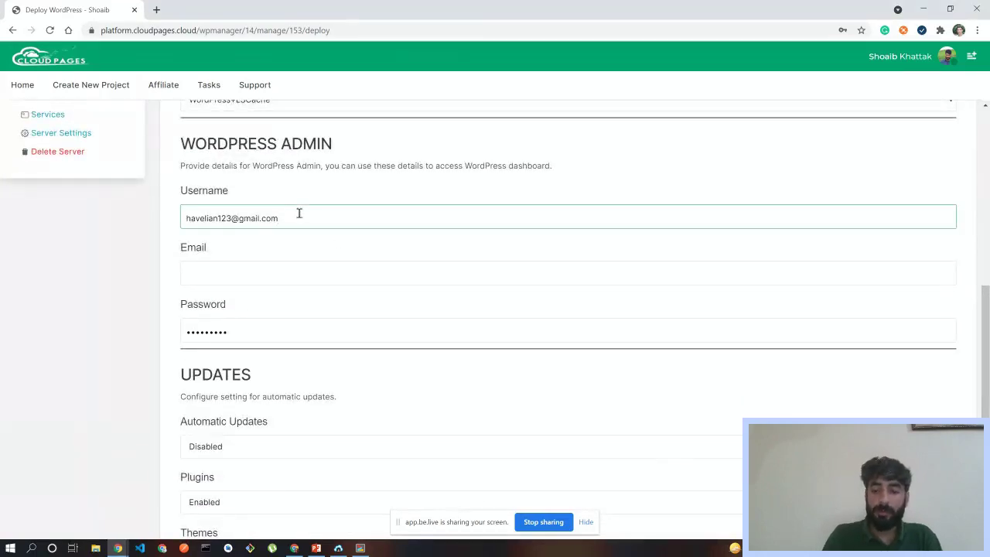
pyautogui.press('BackSpace')
pyautogui.press('BackSpace')
pyautogui.press('BackSpace')
pyautogui.press('BackSpace')
pyautogui.press('BackSpace')
pyautogui.press('BackSpace')
pyautogui.press('BackSpace')
pyautogui.press('BackSpace')
pyautogui.press('BackSpace')
pyautogui.press('BackSpace')
pyautogui.press('BackSpace')
pyautogui.press('BackSpace')
pyautogui.press('BackSpace')
pyautogui.press('BackSpace')
pyautogui.press('BackSpace')
pyautogui.press('BackSpace')
pyautogui.press('BackSpace')
pyautogui.press('BackSpace')
pyautogui.press('BackSpace')
pyautogui.press('BackSpace')
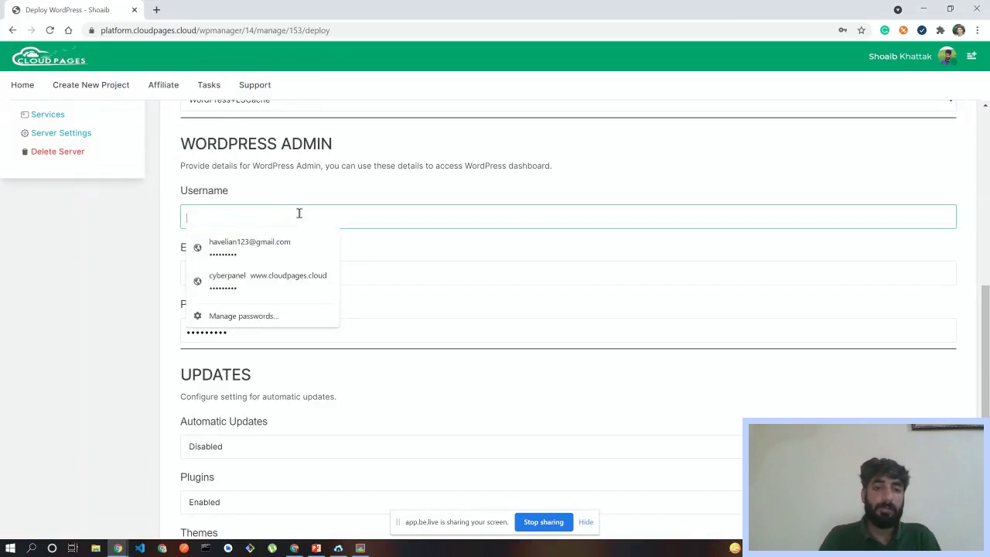
pyautogui.click(343, 184)
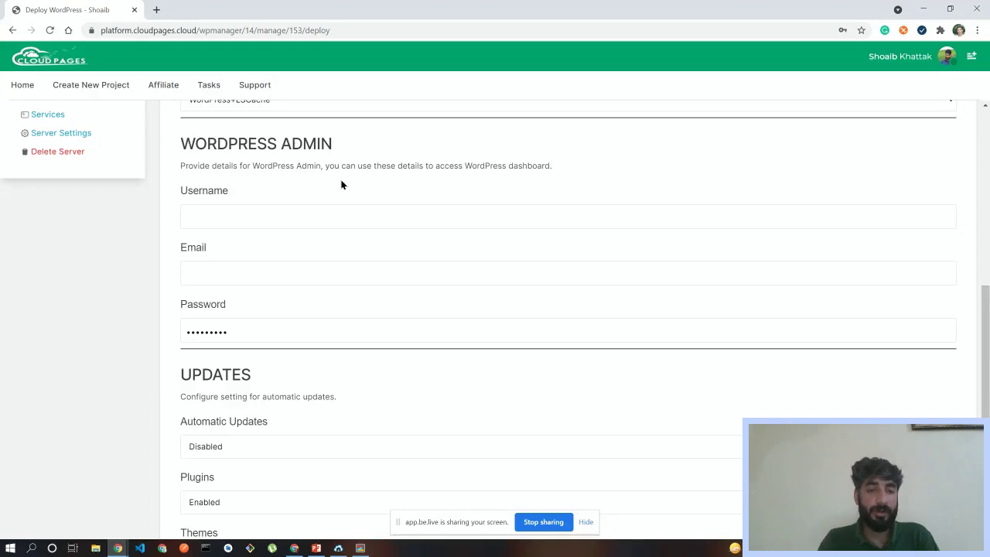
pyautogui.click(247, 218)
pyautogui.write('admin')
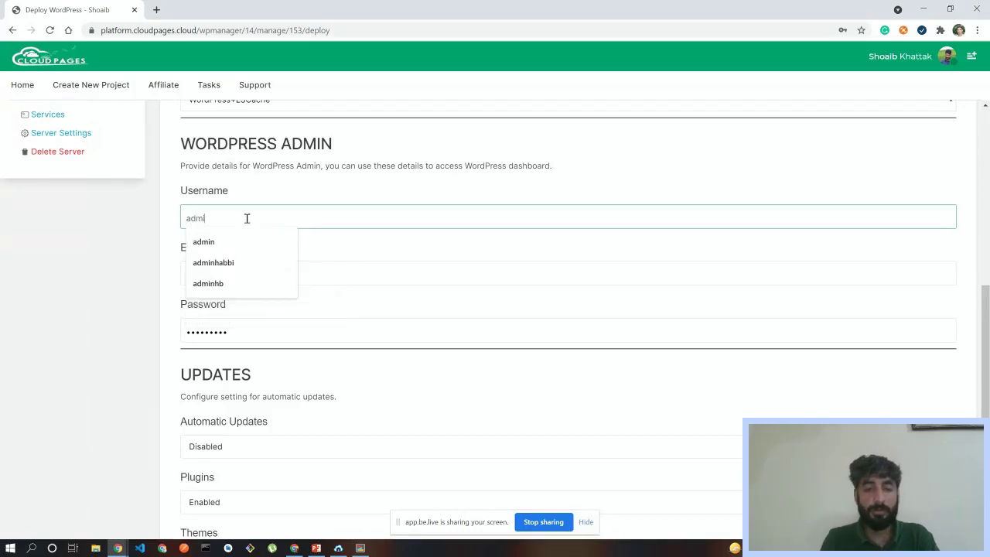
pyautogui.click(338, 186)
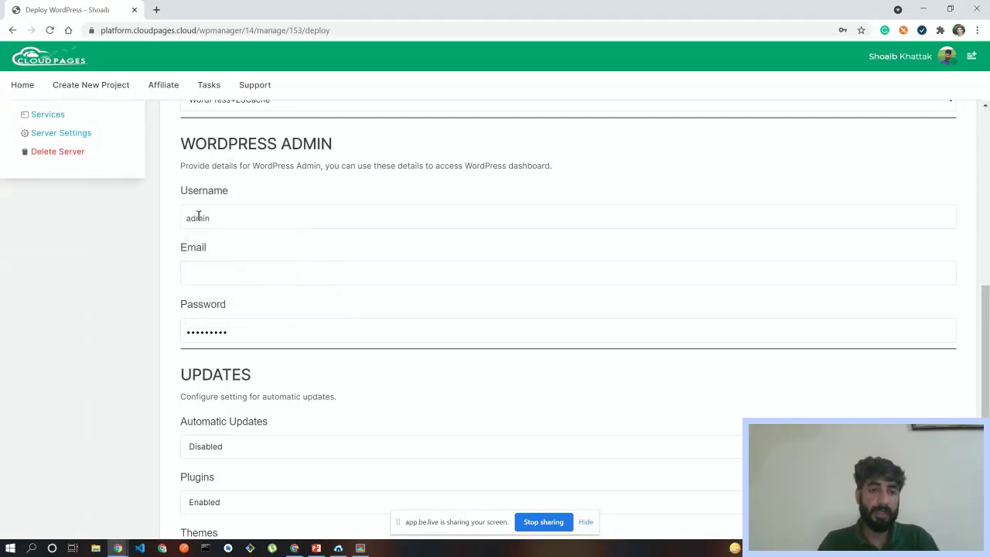
# - Enter the admin's e-mail address and replace the existing admin password with a new one
pyautogui.click(204, 274)
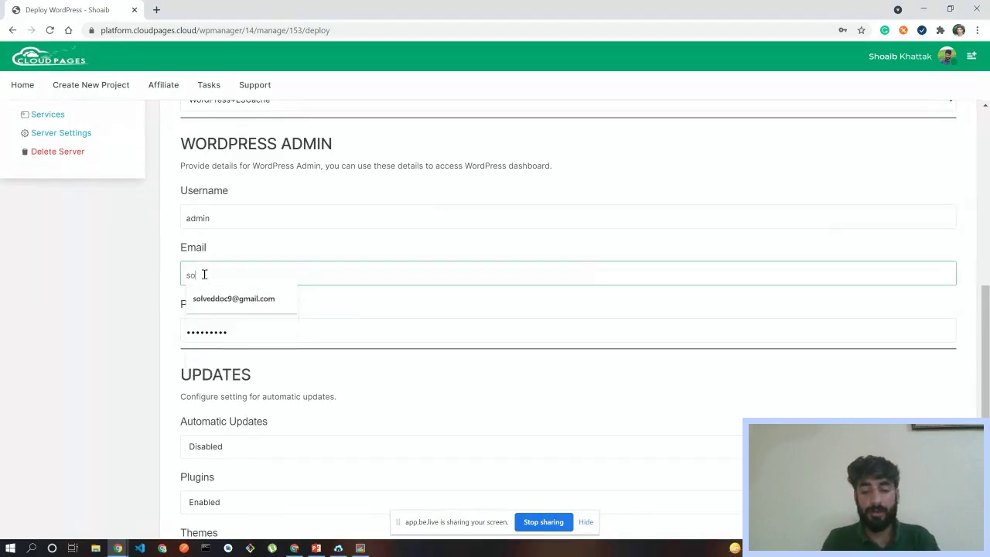
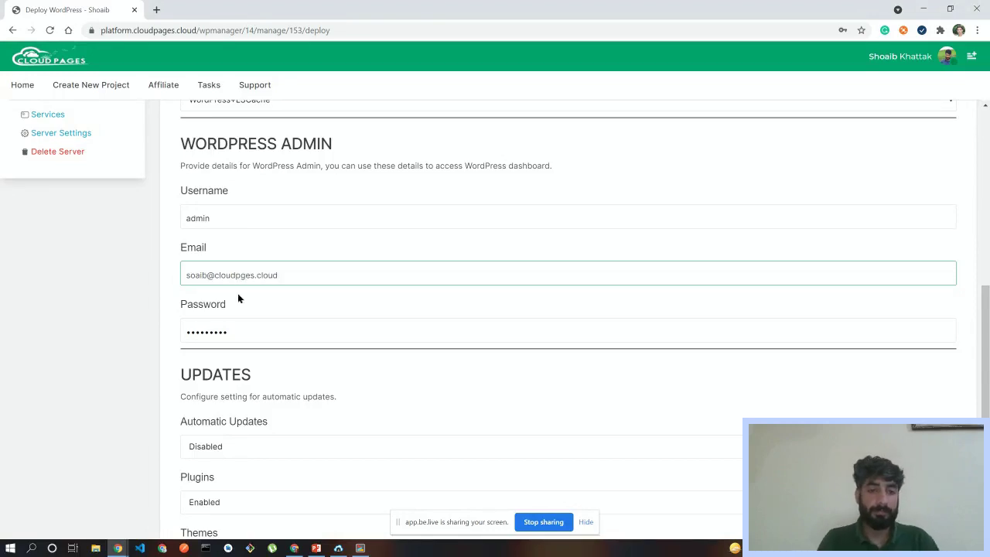
pyautogui.click(252, 325)
pyautogui.moveTo(241, 333); pyautogui.dragTo(184, 331)
pyautogui.press('BackSpace')
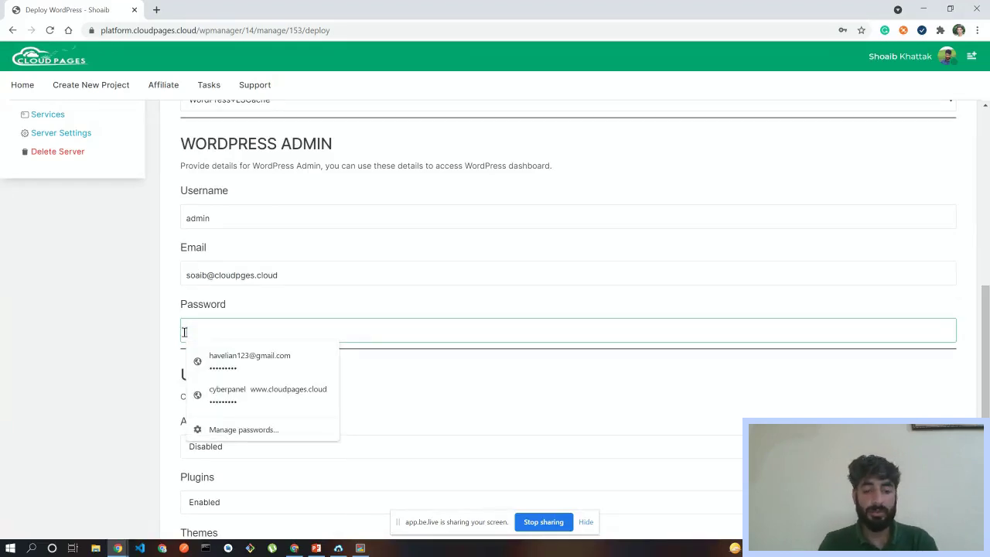
pyautogui.write('********')
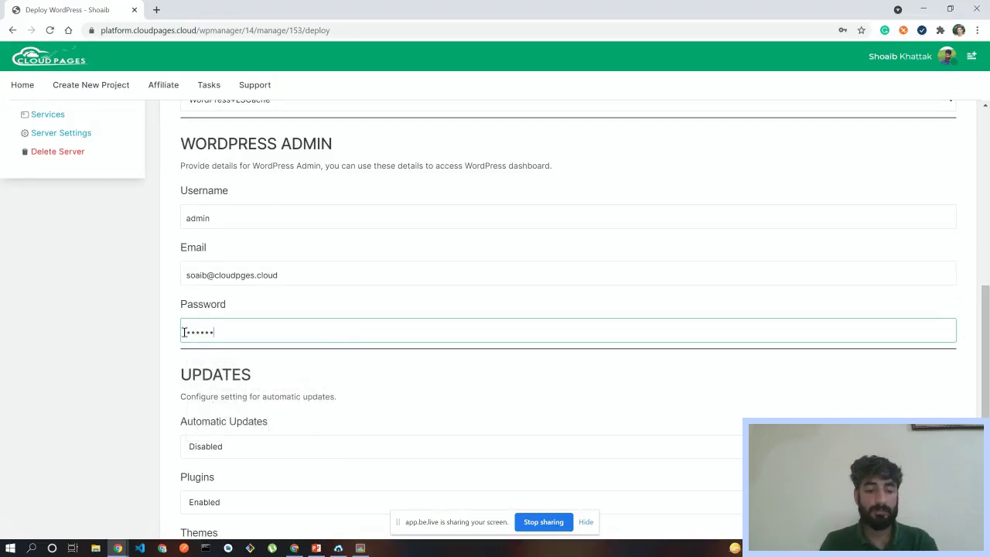
pyautogui.write('**')
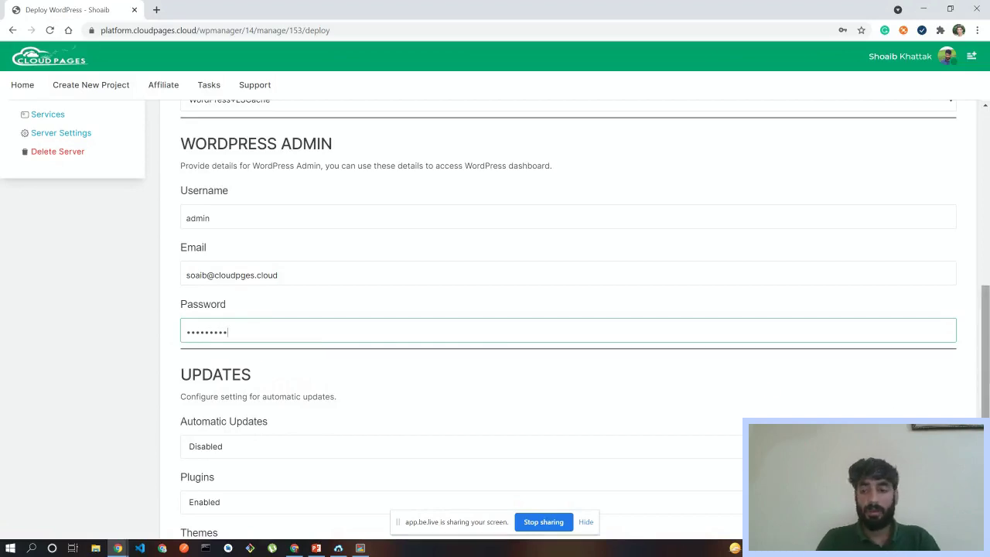
pyautogui.scroll(-1, 464, 314)
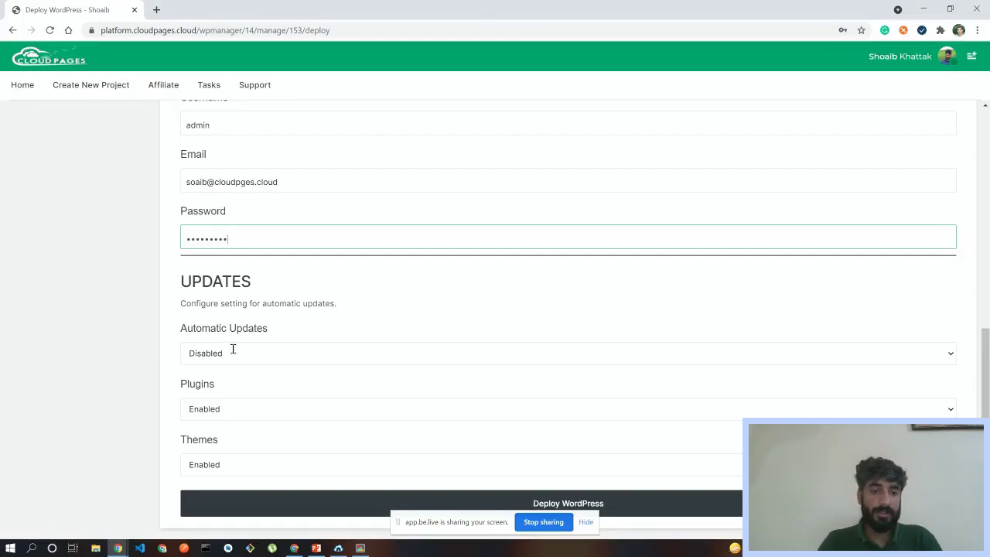
# - Keep automatic updates disabled and plugin updates enabled
pyautogui.moveTo(182, 328); pyautogui.dragTo(266, 328)
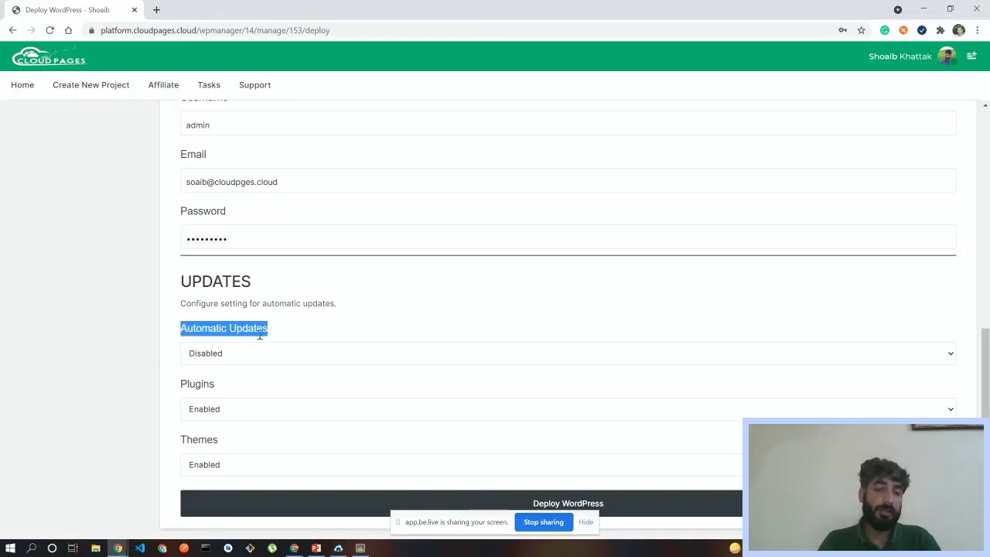
pyautogui.click(246, 343)
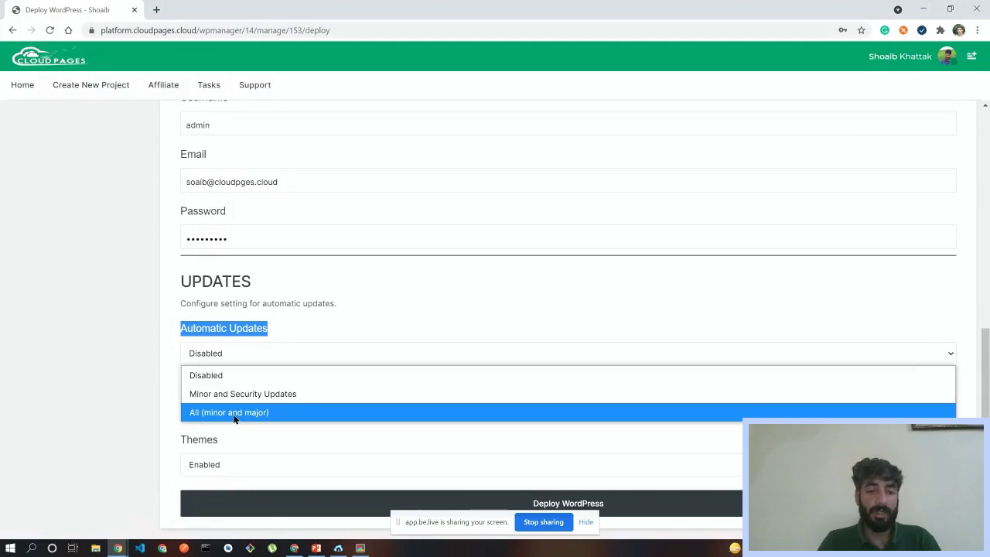
pyautogui.click(236, 374)
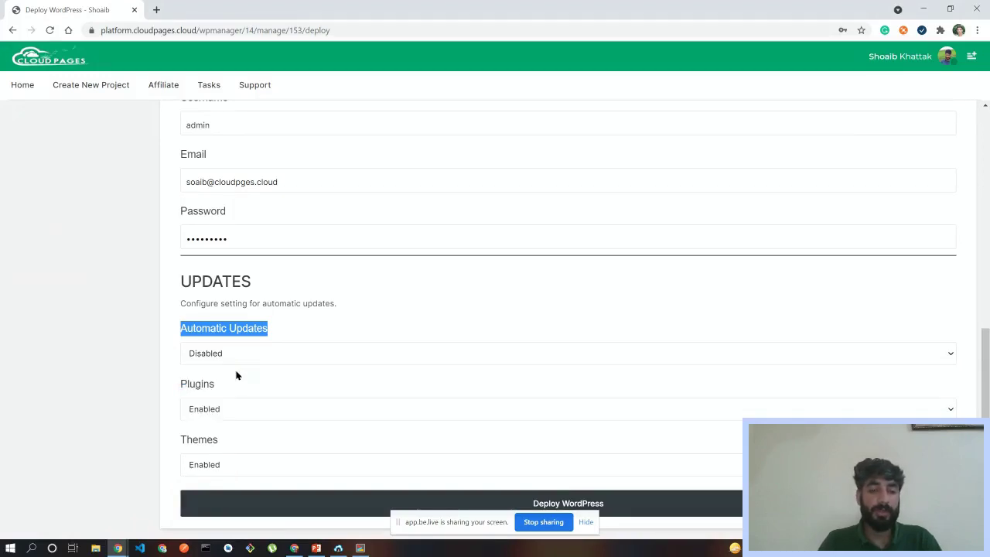
pyautogui.click(221, 409)
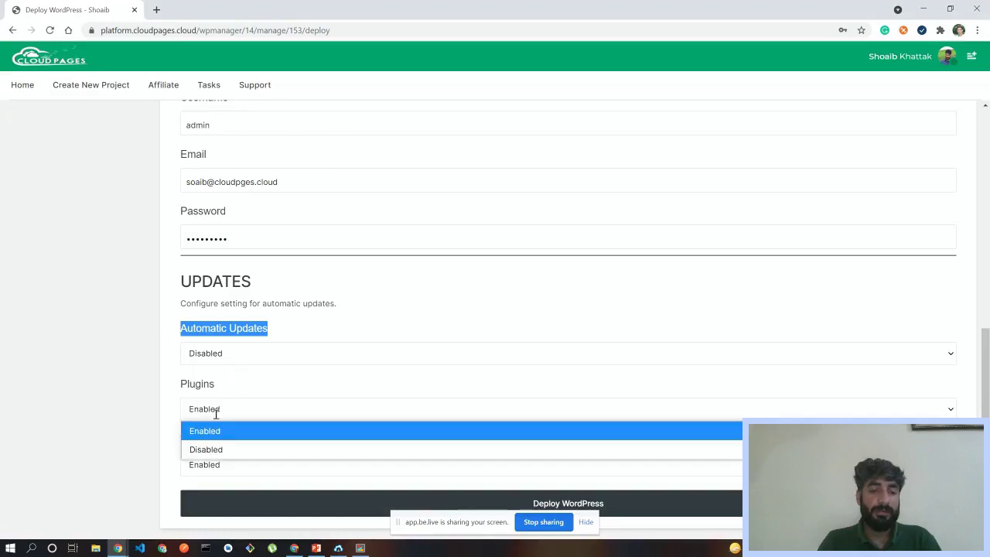
pyautogui.click(262, 397)
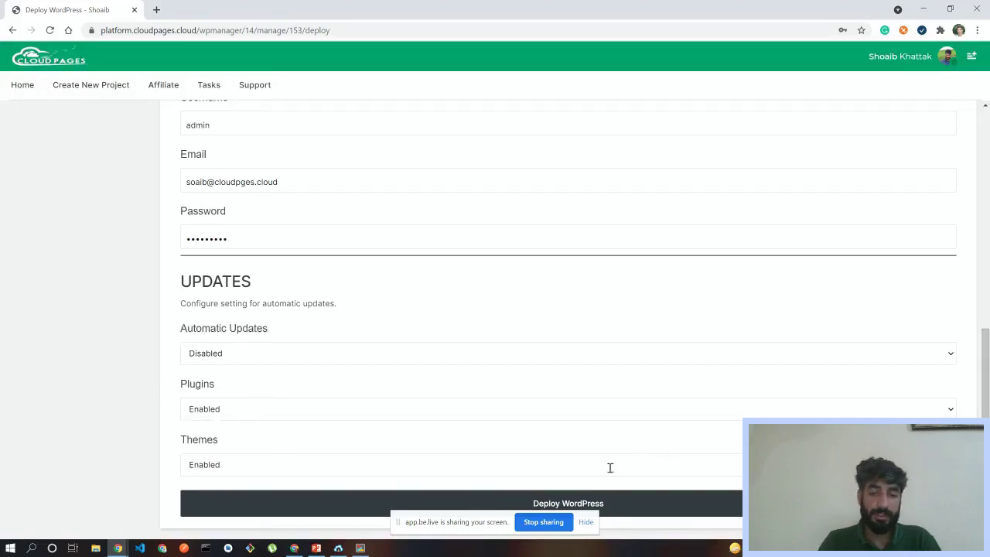
pyautogui.moveTo(985, 373); pyautogui.dragTo(984, 371)
pyautogui.scroll(10, 972, 372)
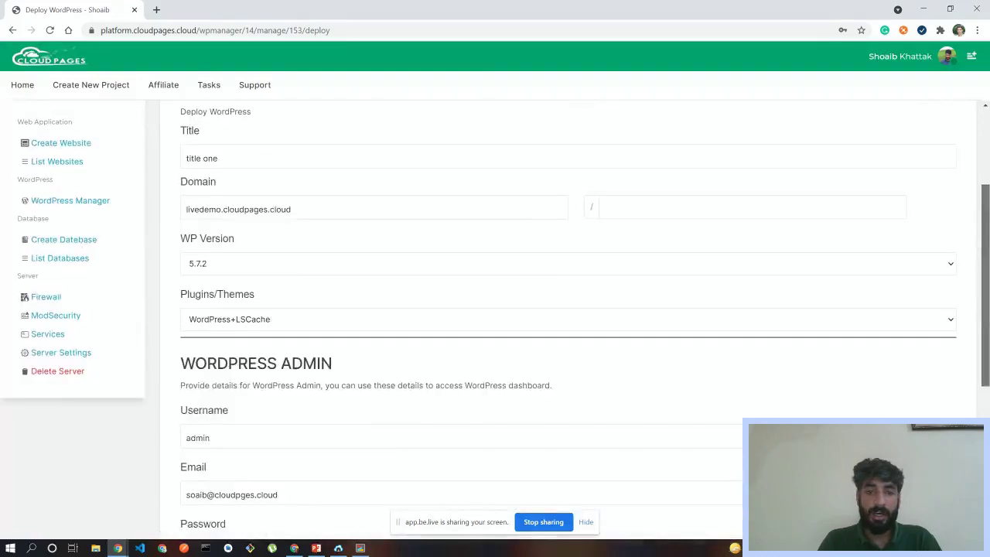
pyautogui.scroll(-10, 972, 410)
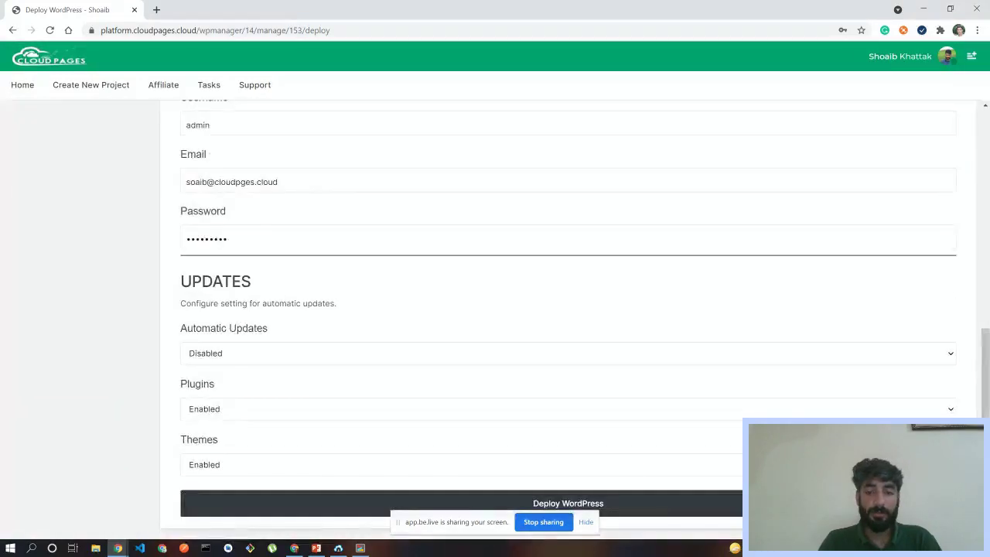
# - Swap the admin e-mail for the suggested address and submit the WordPress deployment
pyautogui.click(630, 515)
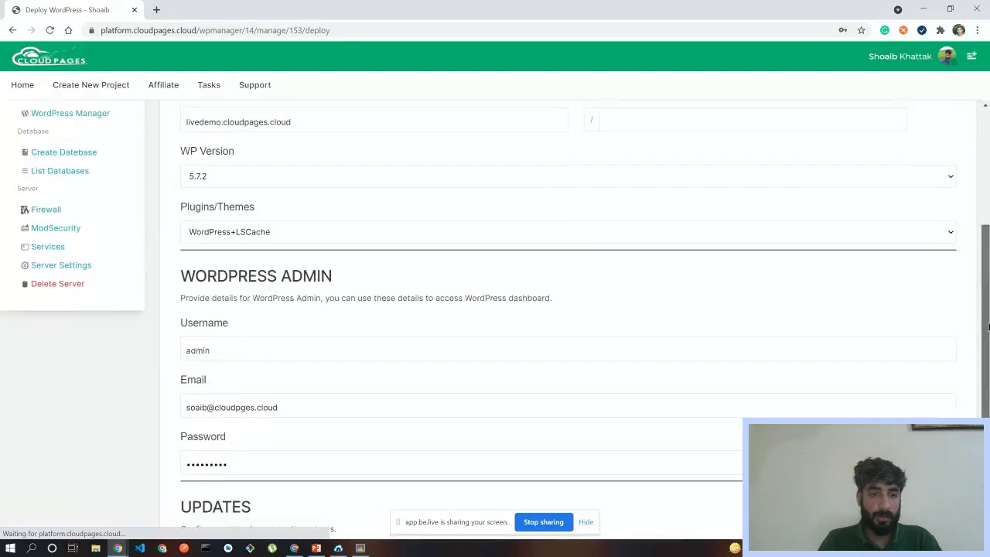
pyautogui.moveTo(288, 409); pyautogui.dragTo(188, 410)
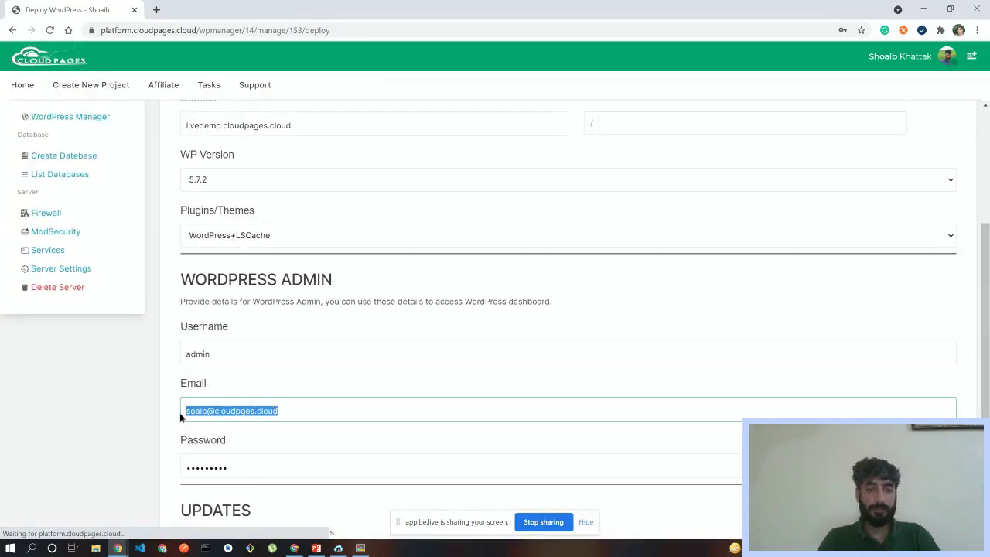
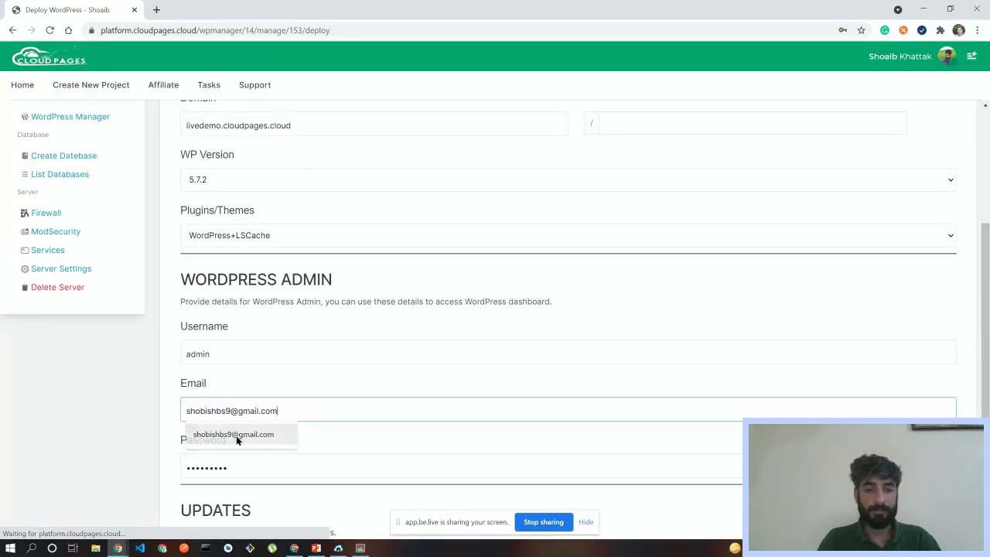
pyautogui.click(236, 435)
pyautogui.scroll(-3, 722, 500)
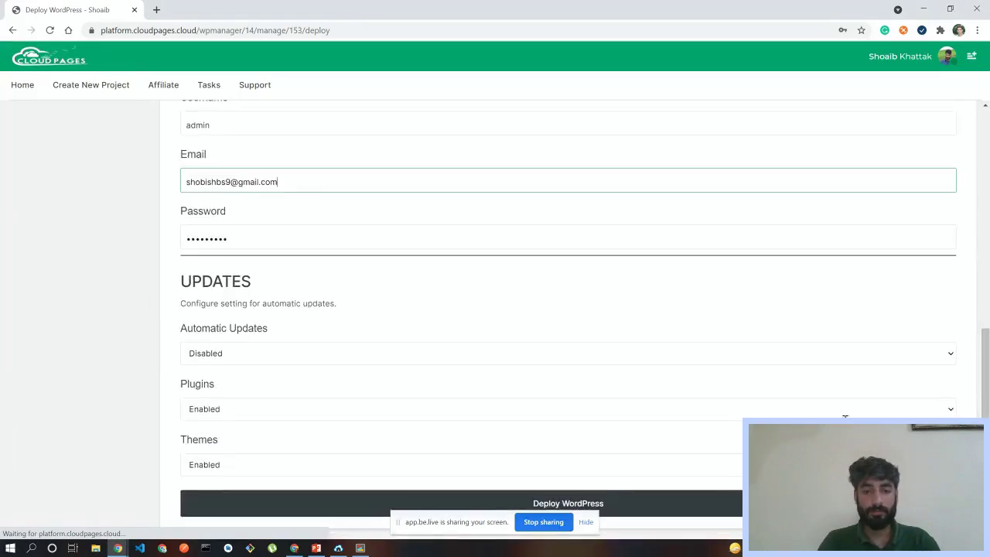
pyautogui.click(723, 501)
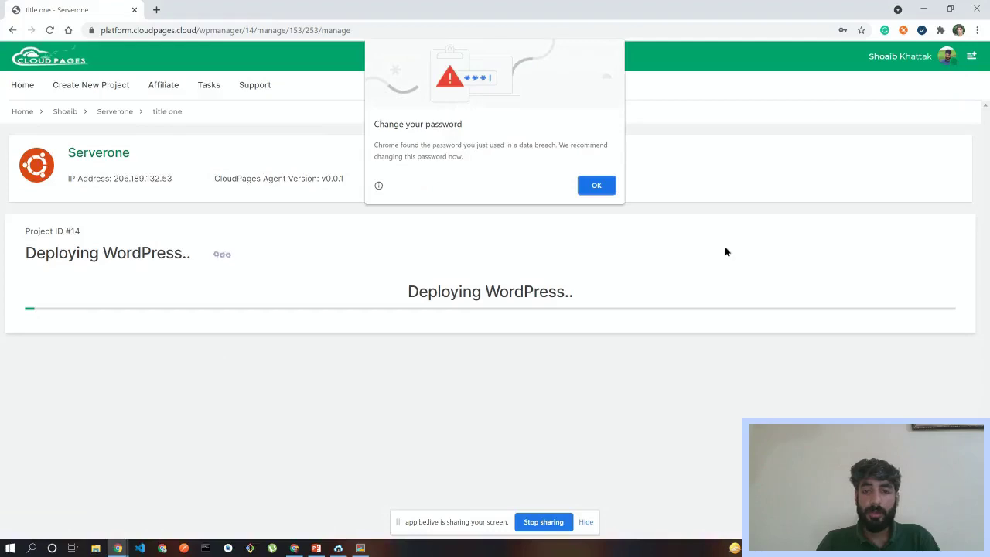
# - Dismiss Chrome's breached-password warning and decline saving the password
pyautogui.click(596, 186)
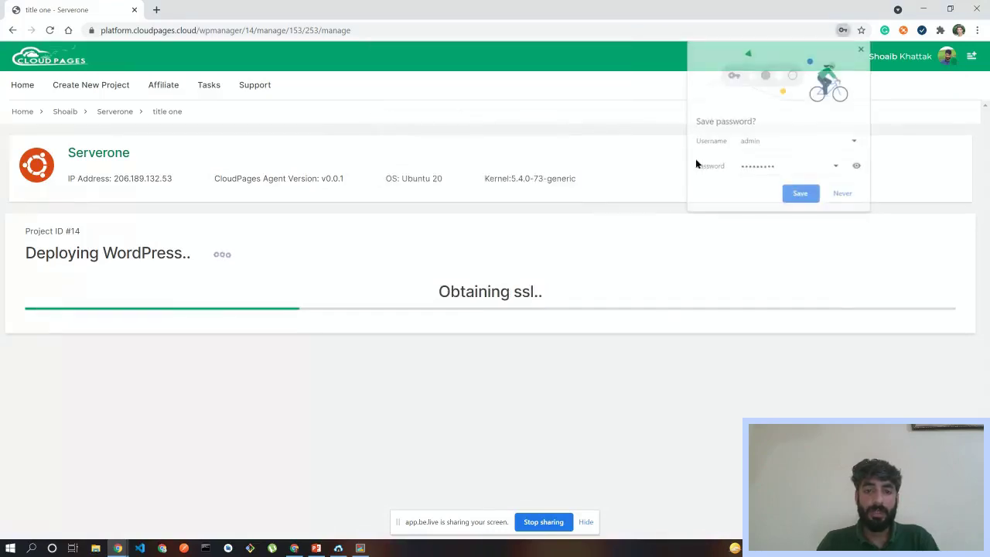
pyautogui.click(843, 194)
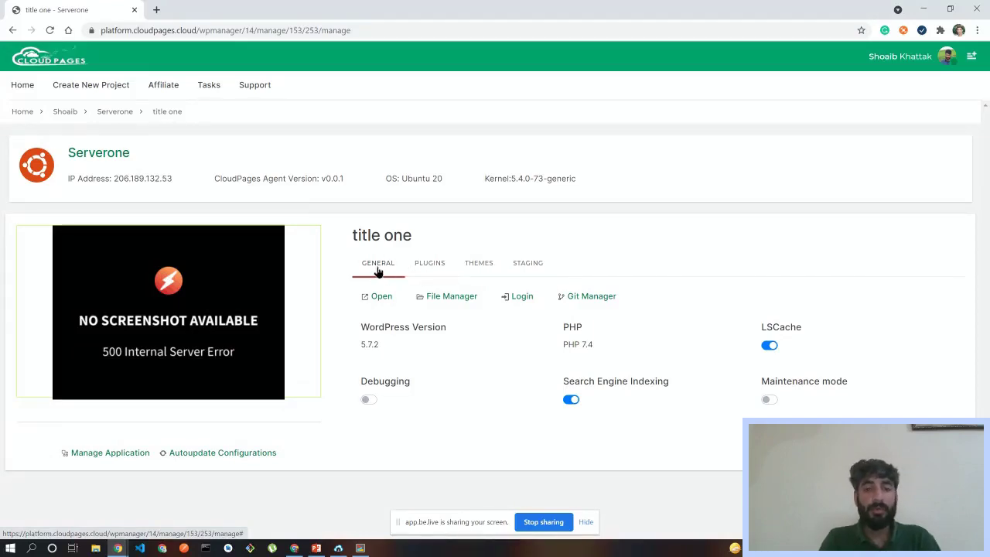
pyautogui.moveTo(360, 326); pyautogui.dragTo(801, 405)
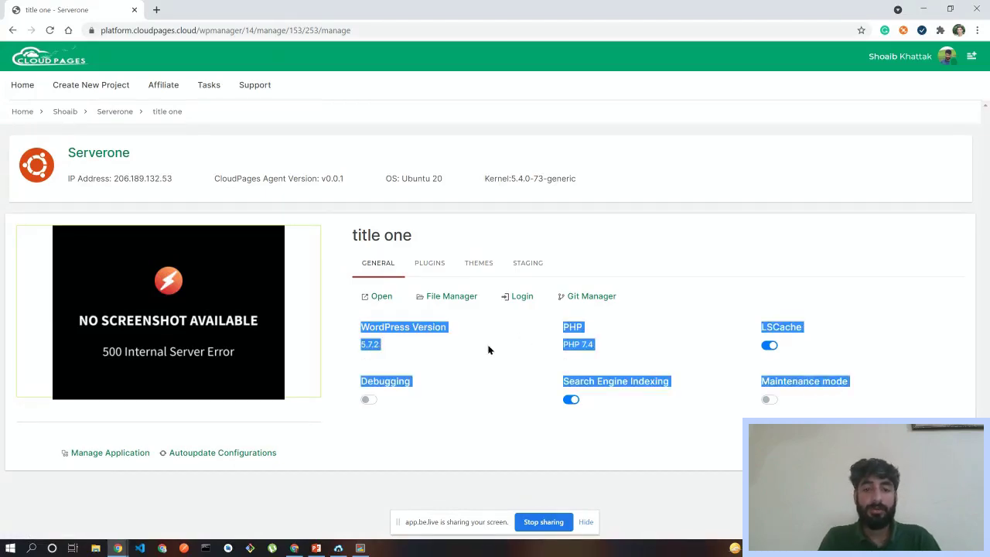
pyautogui.click(445, 349)
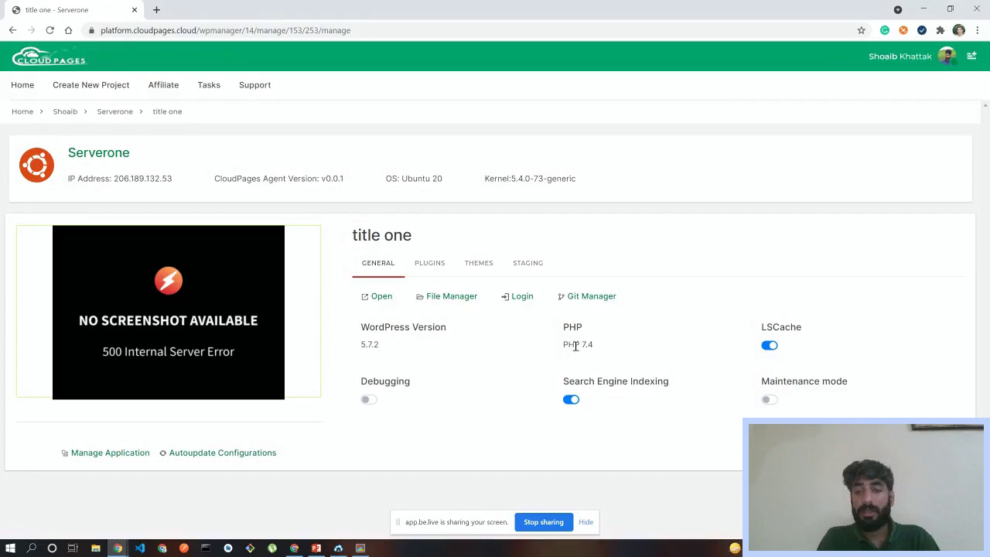
pyautogui.click(769, 348)
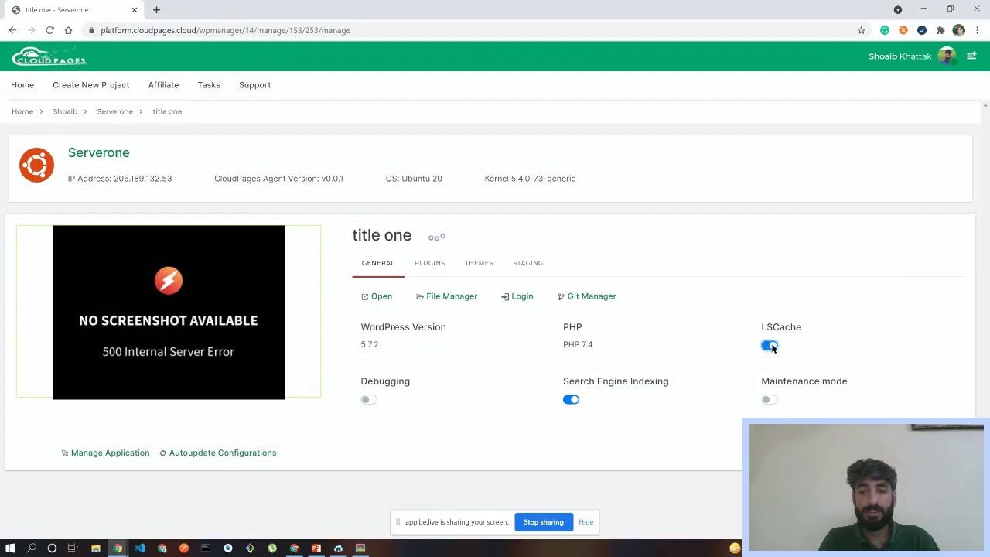
pyautogui.click(774, 345)
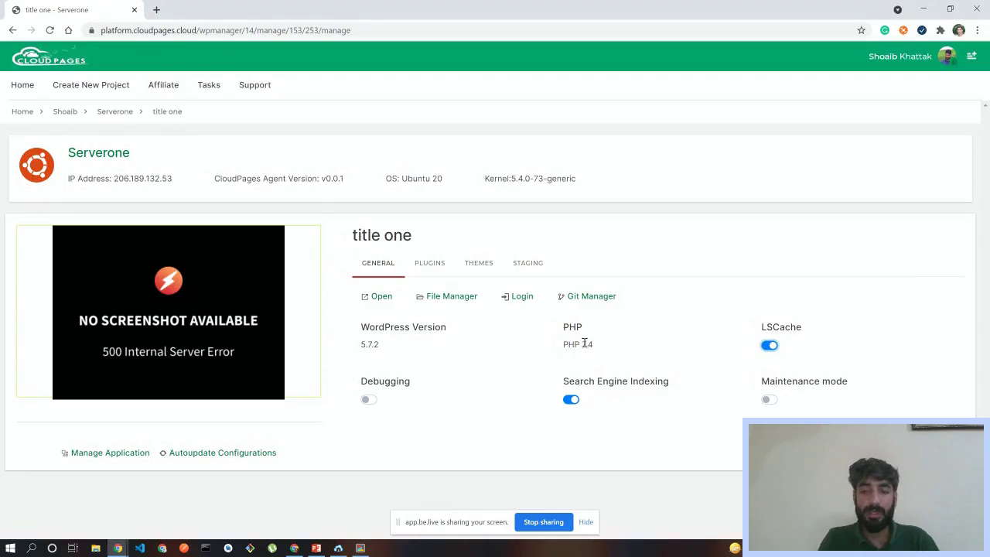
pyautogui.moveTo(355, 390); pyautogui.dragTo(380, 384)
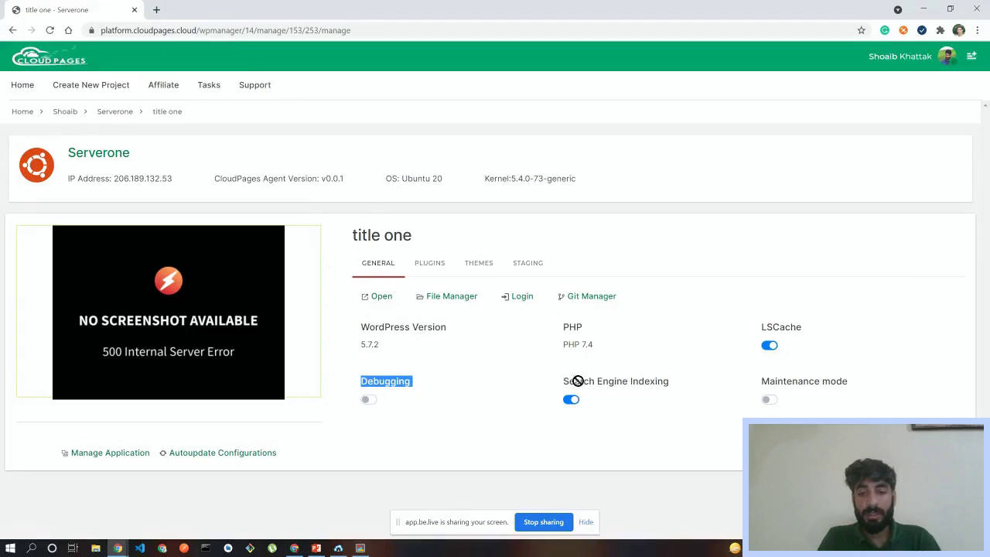
pyautogui.moveTo(675, 384); pyautogui.dragTo(562, 381)
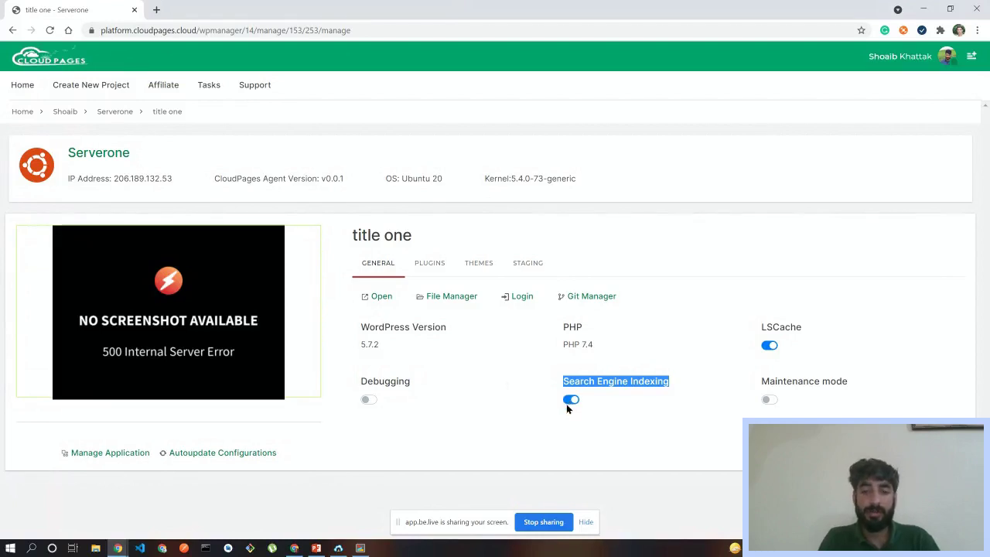
pyautogui.click(816, 378)
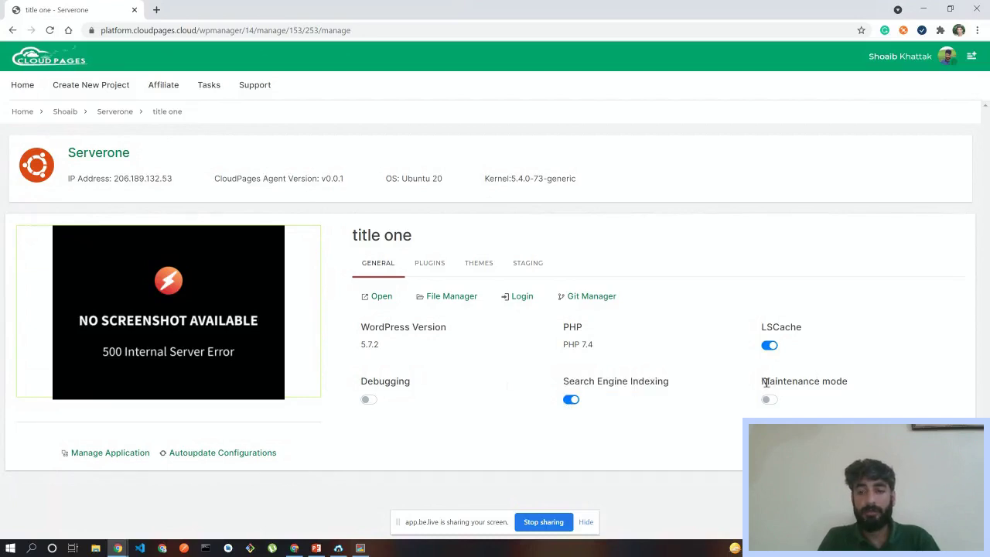
pyautogui.moveTo(762, 382); pyautogui.dragTo(857, 389)
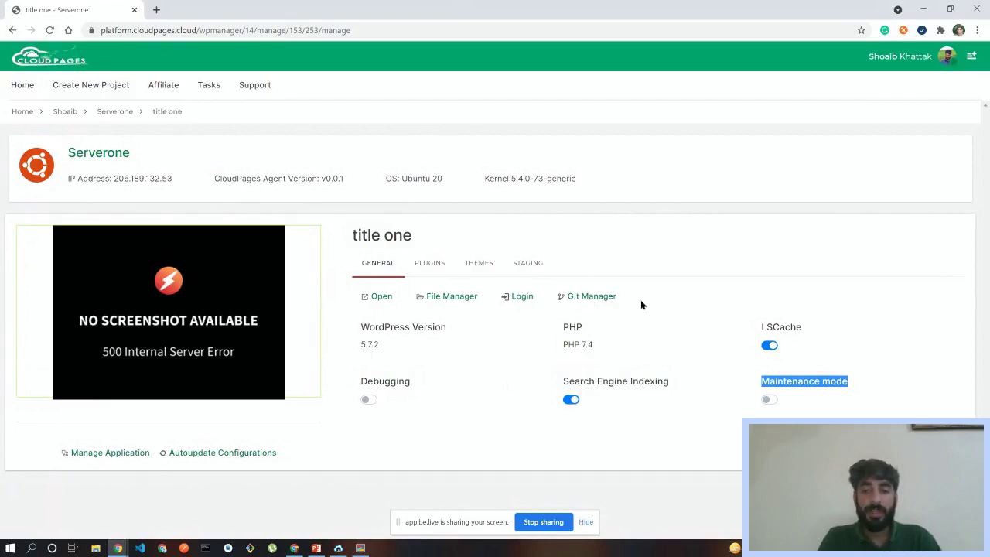
pyautogui.click(496, 288)
pyautogui.moveTo(355, 297); pyautogui.dragTo(348, 309)
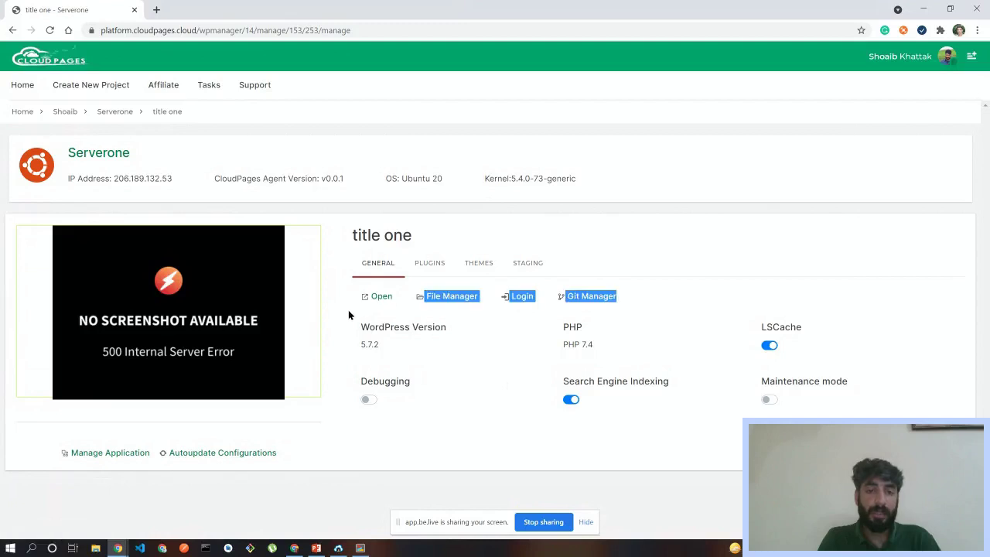
pyautogui.click(348, 309)
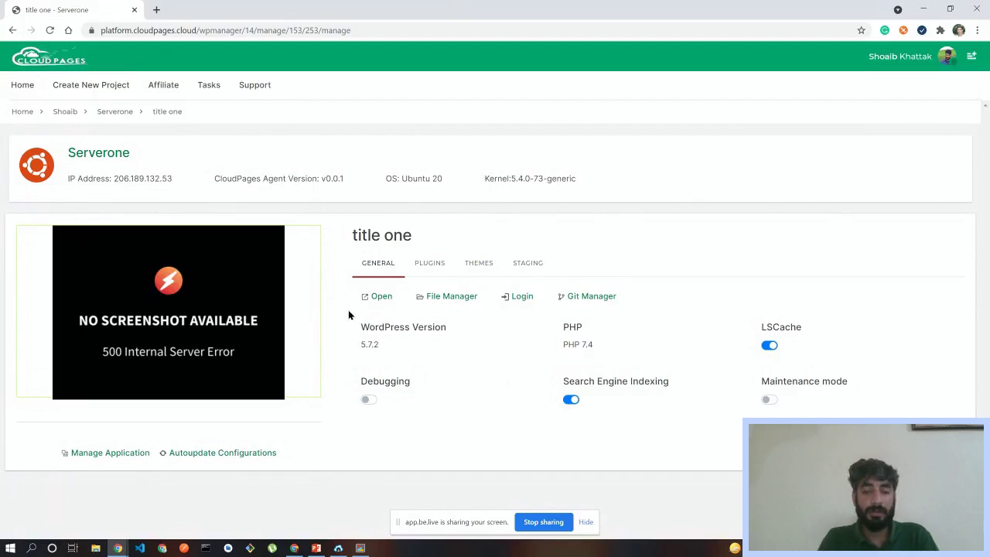
# - Open title one's File Manager in a new tab, then open its Settings in another tab
pyautogui.click(437, 297)
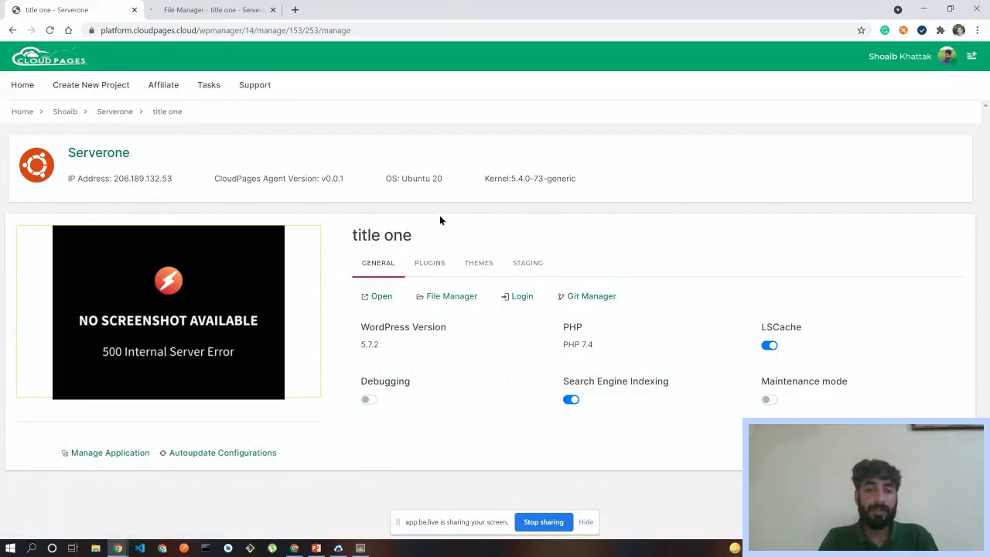
pyautogui.click(190, 8)
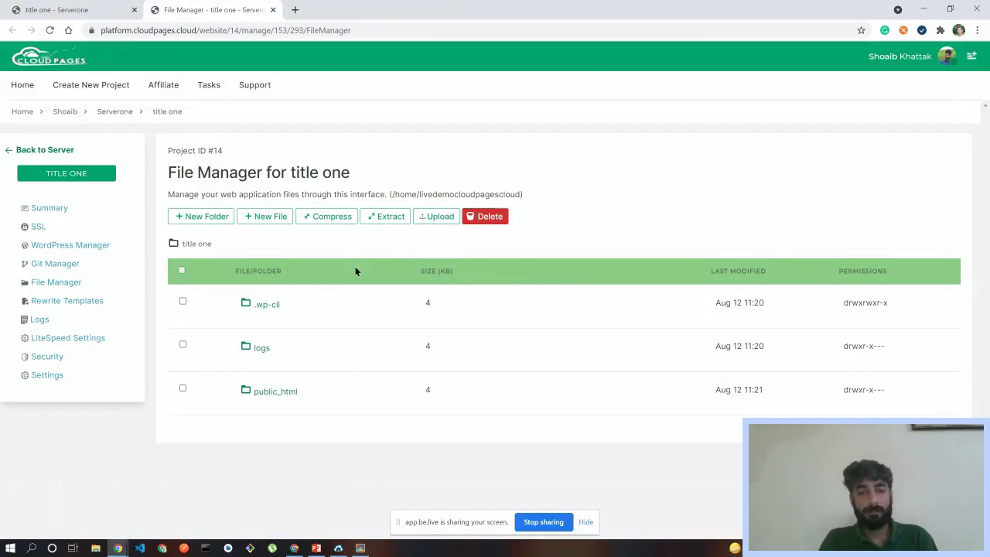
pyautogui.click(434, 220)
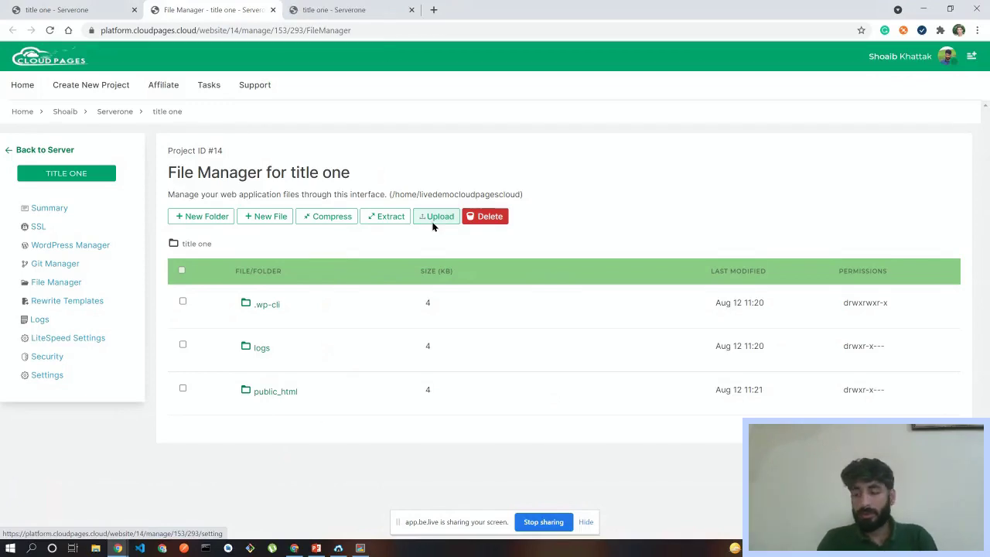
# - Select the Linux username, open its Change Password page, then close the settings tab
pyautogui.click(354, 9)
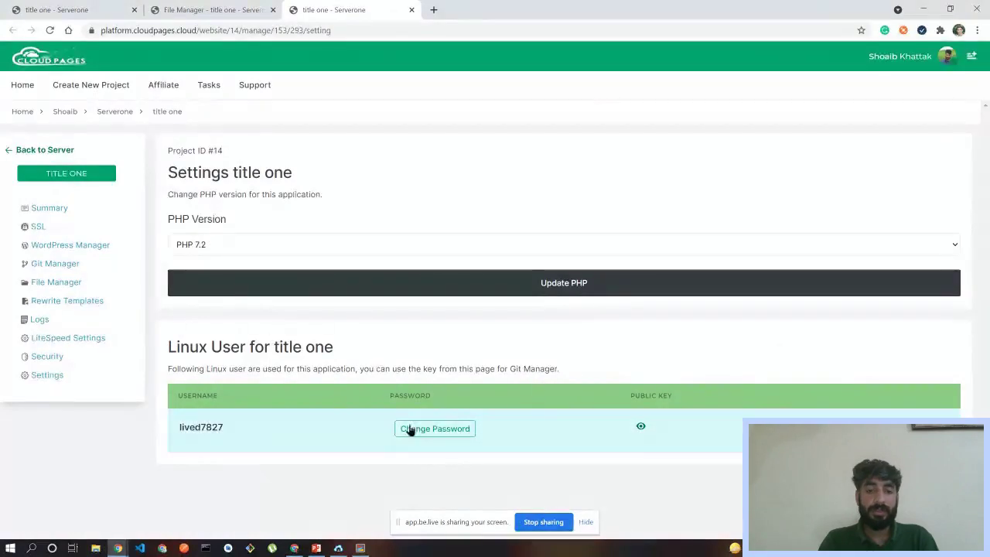
pyautogui.click(267, 8)
pyautogui.click(354, 9)
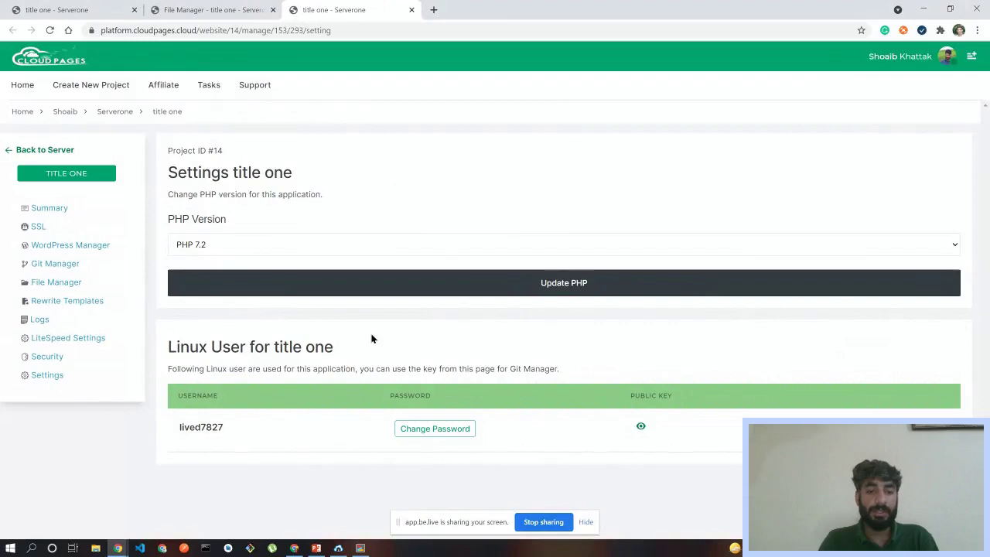
pyautogui.moveTo(178, 426); pyautogui.dragTo(224, 427)
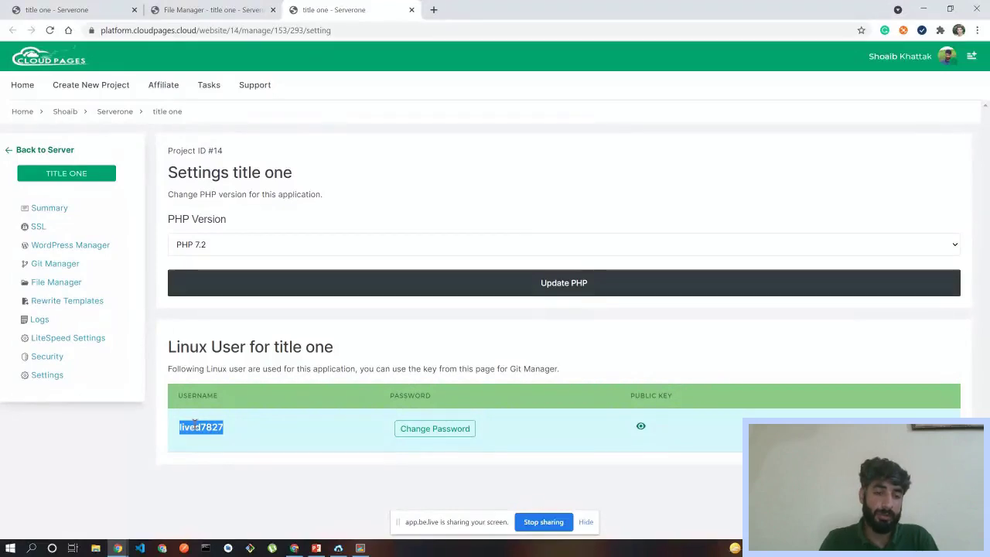
pyautogui.click(422, 429)
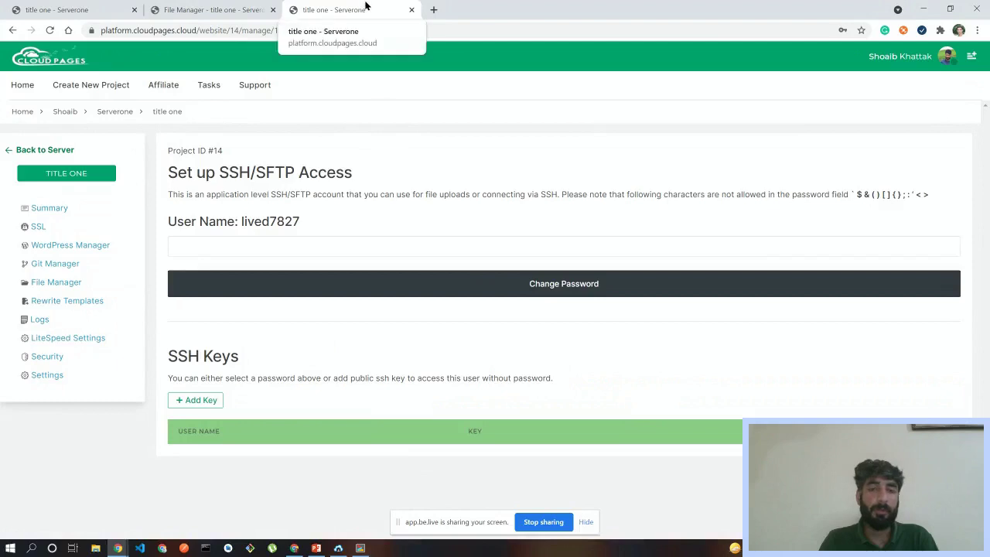
pyautogui.click(411, 11)
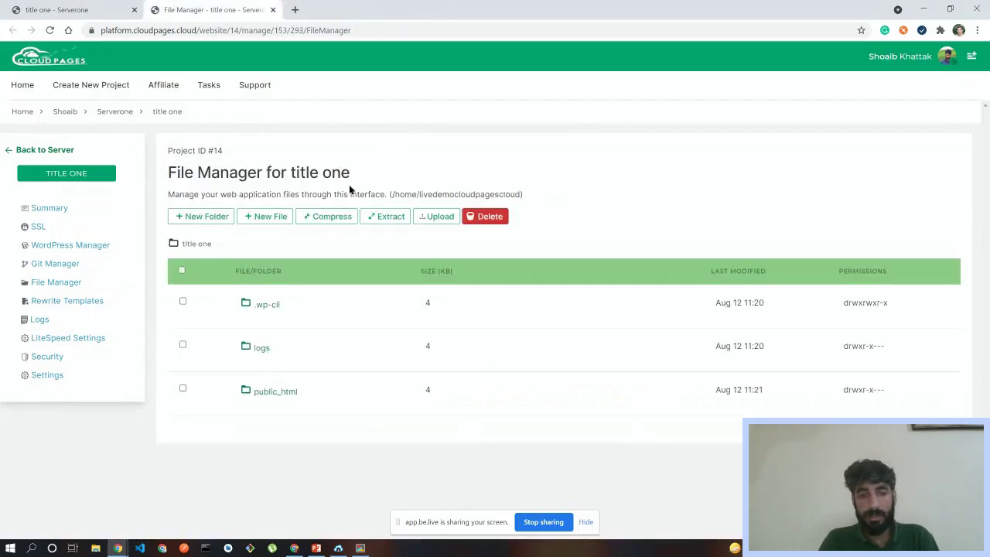
# - Return to title one's manage page and list its installed plugins
pyautogui.click(46, 7)
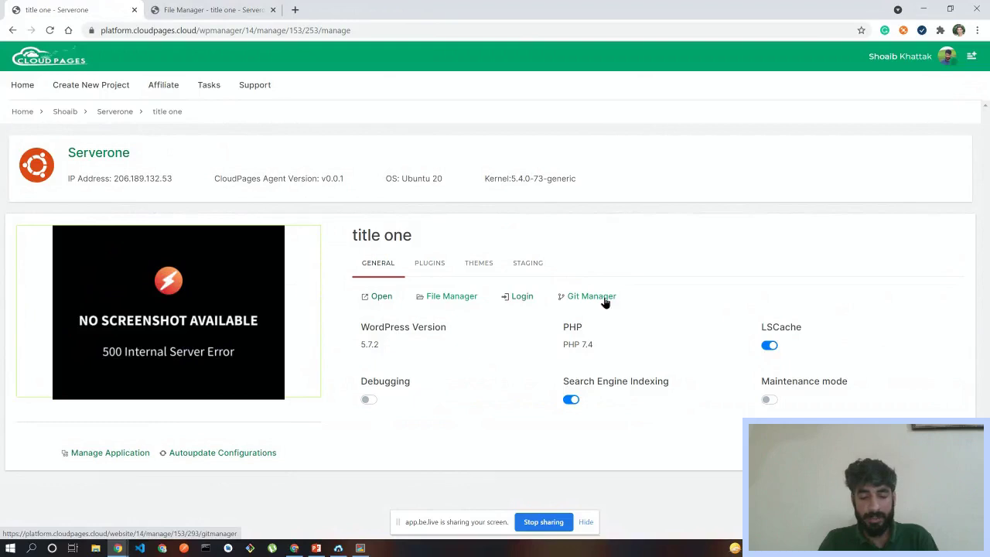
pyautogui.click(416, 265)
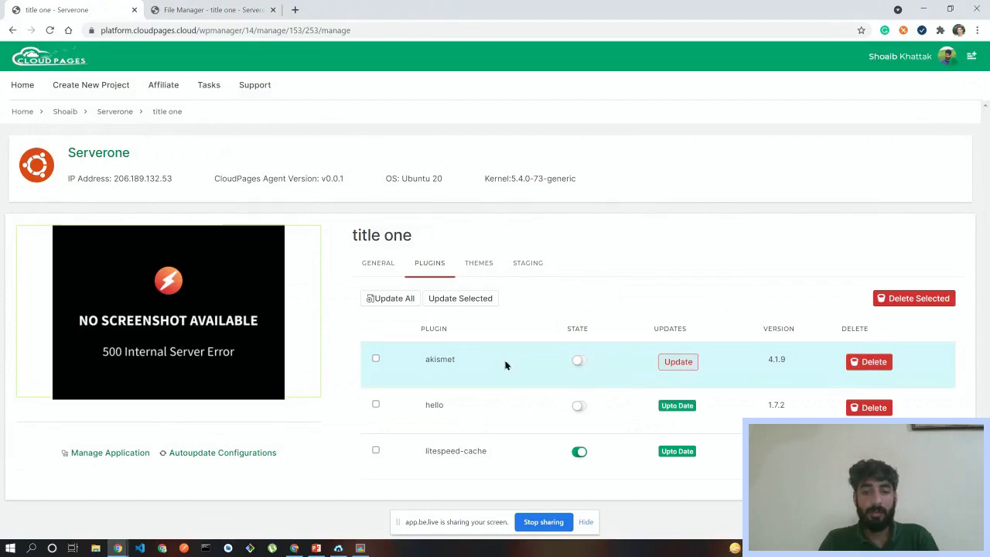
# - View title one's installed themes, then open the staging site section
pyautogui.click(479, 267)
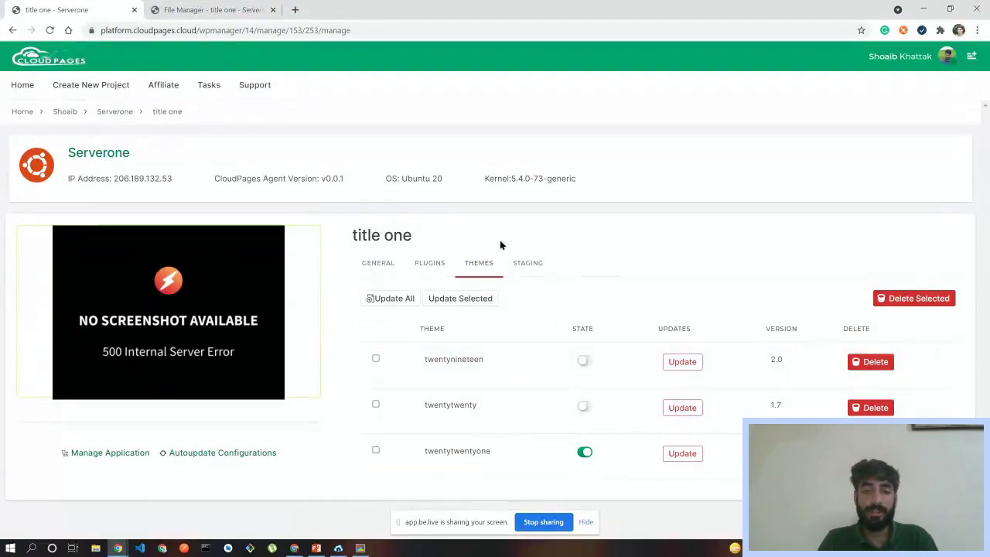
pyautogui.click(530, 263)
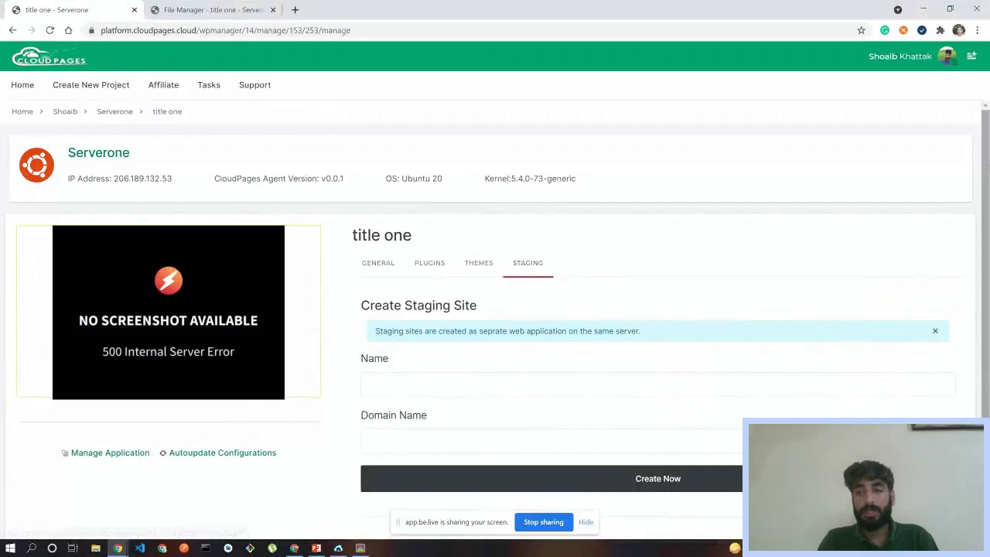
# - Name the staging site 'stgaging' and type a domain ending in .stg.cloudpages.cloud
pyautogui.scroll(-1, 987, 221)
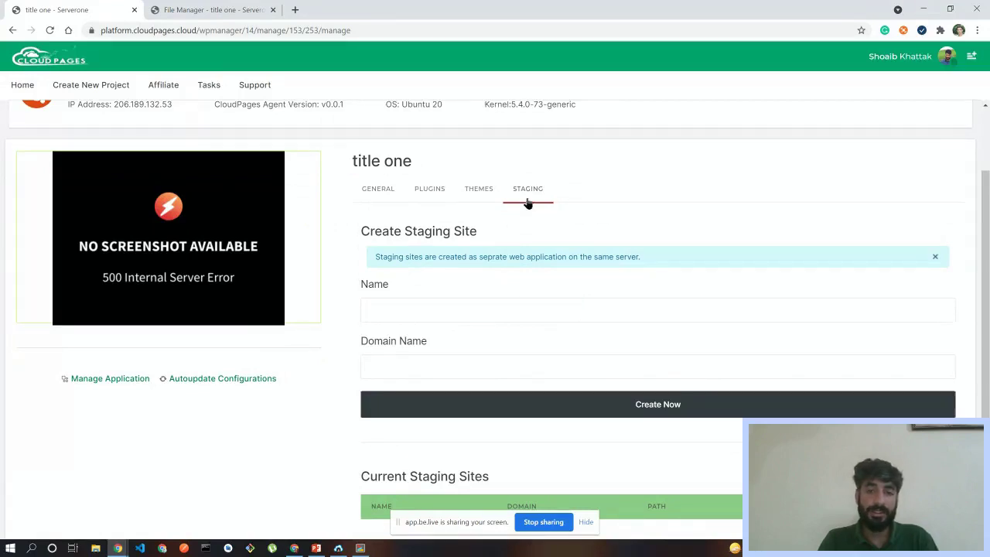
pyautogui.click(399, 306)
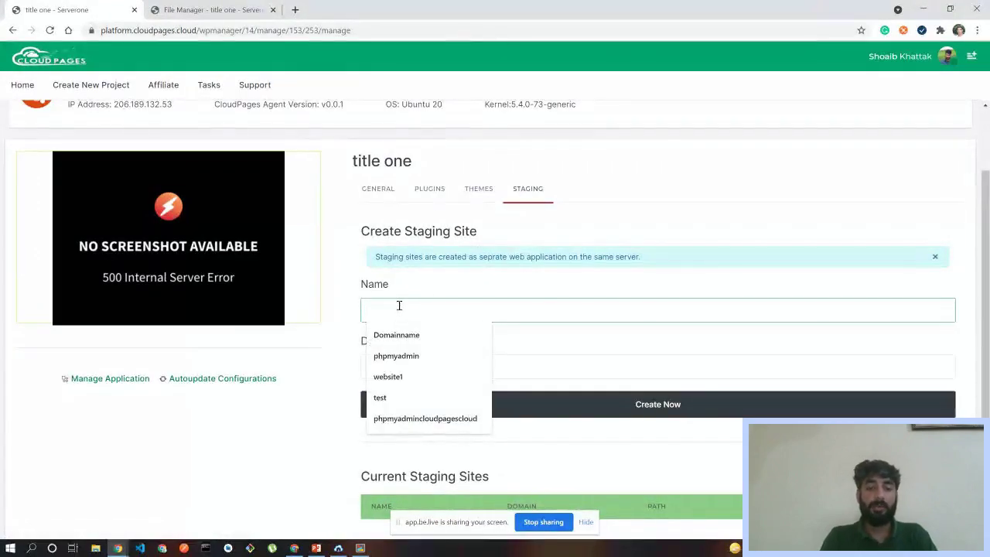
pyautogui.write('stgaing')
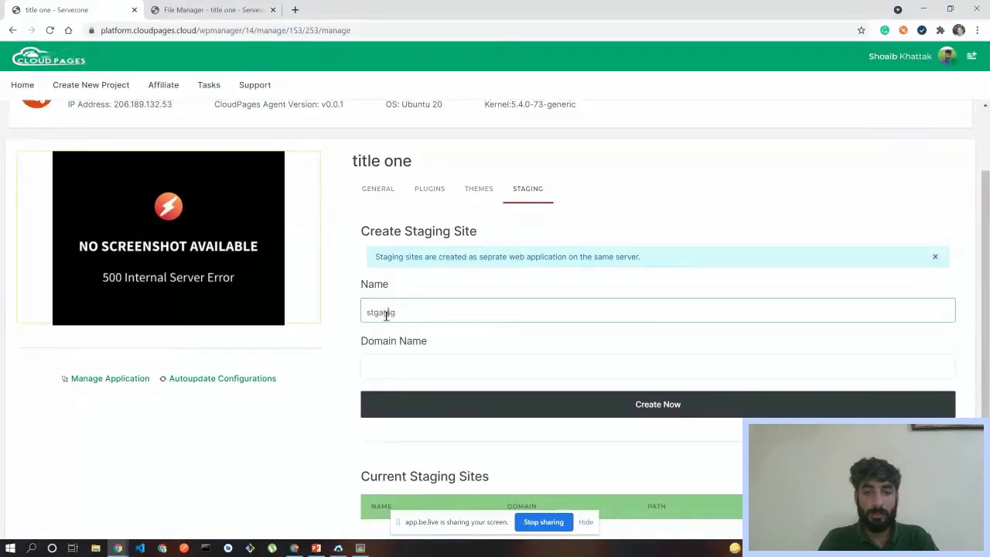
pyautogui.write('n')
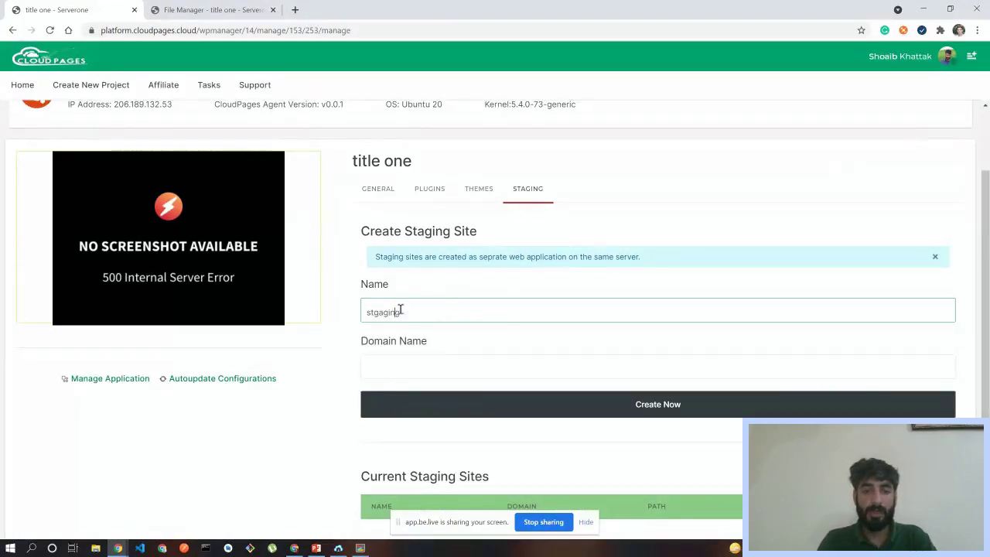
pyautogui.click(377, 368)
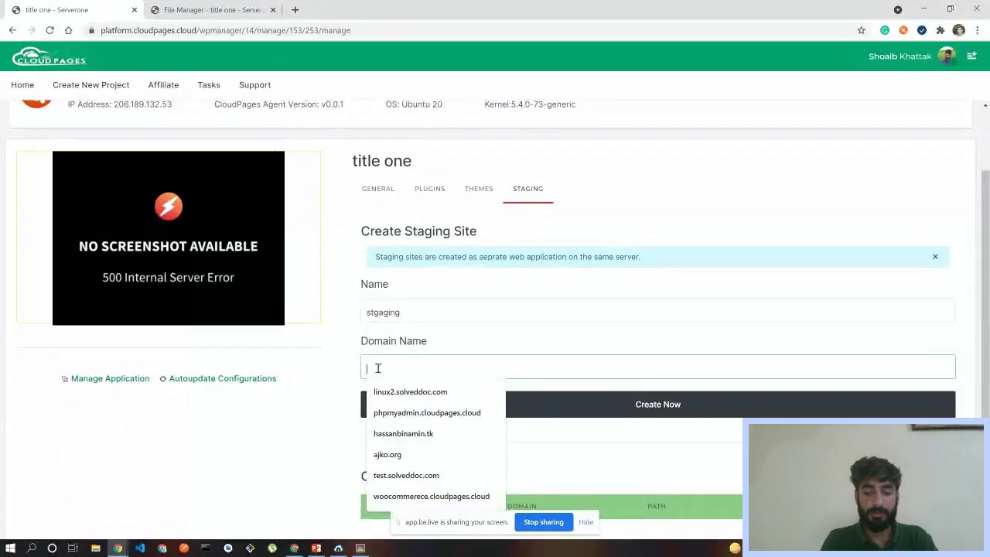
pyautogui.write('d')
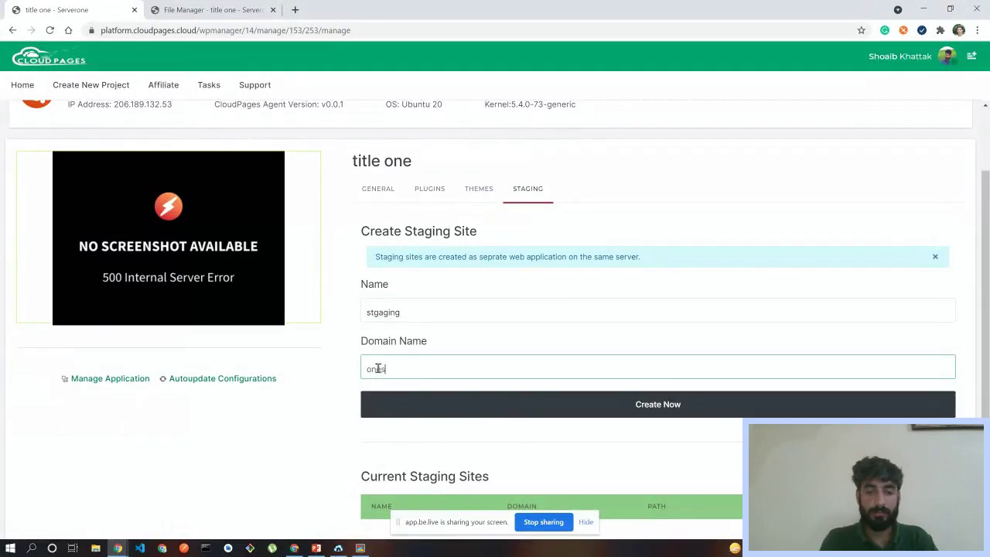
pyautogui.press('BackSpace')
pyautogui.write('.')
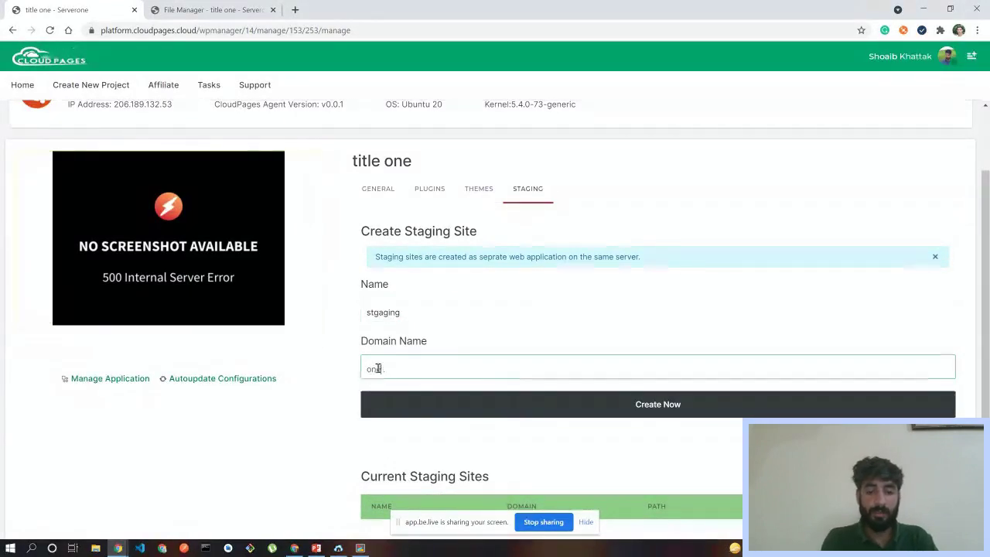
pyautogui.press('BackSpace')
pyautogui.write('s')
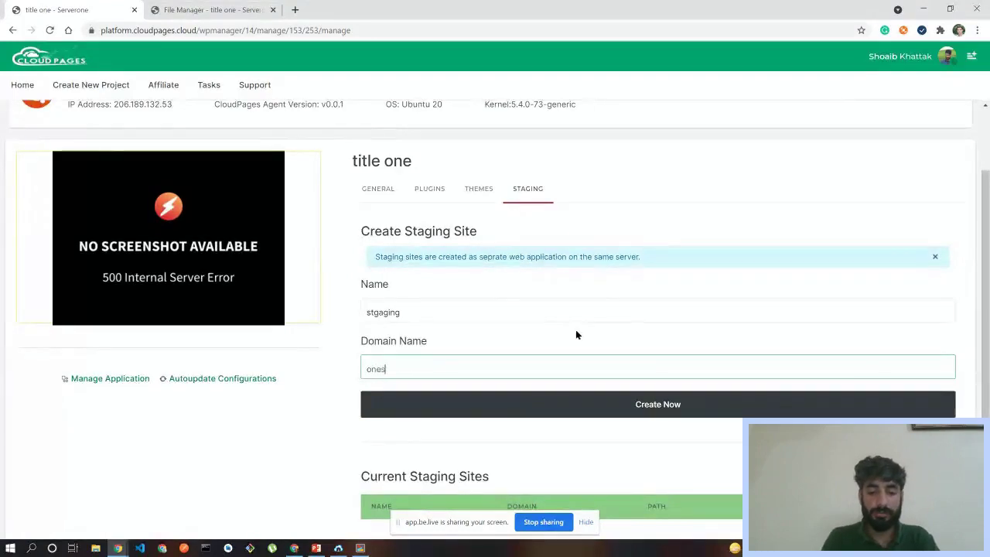
pyautogui.write('tg.clou')
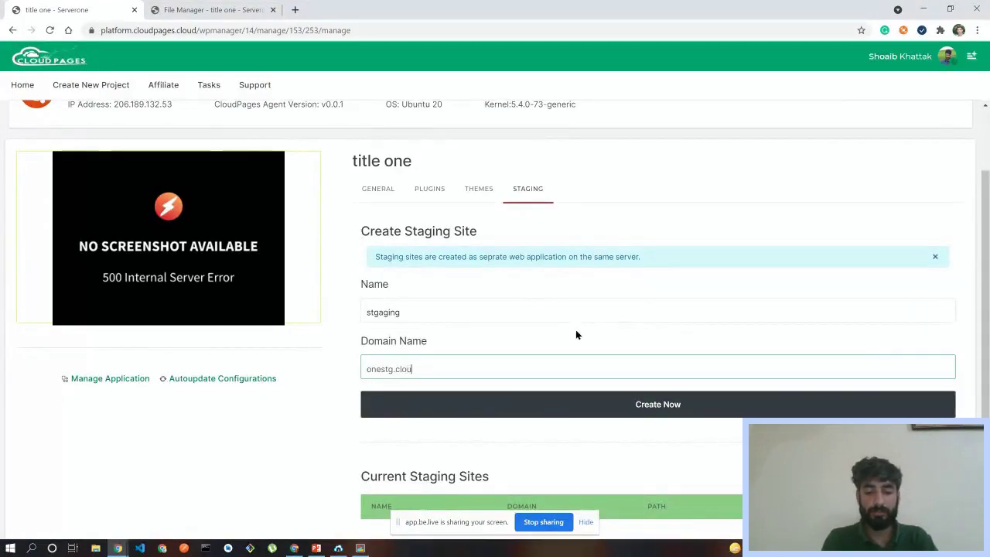
pyautogui.write('dpages.cloud')
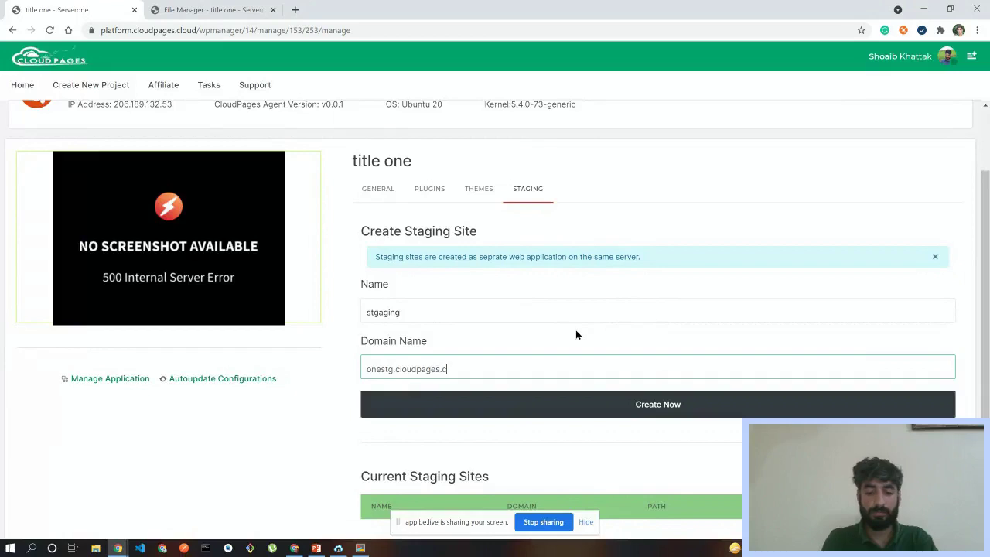
# - Start creating the staging site onestg.cloudpages.cloud and open the CloudPages dashboard in a background tab
pyautogui.click(496, 403)
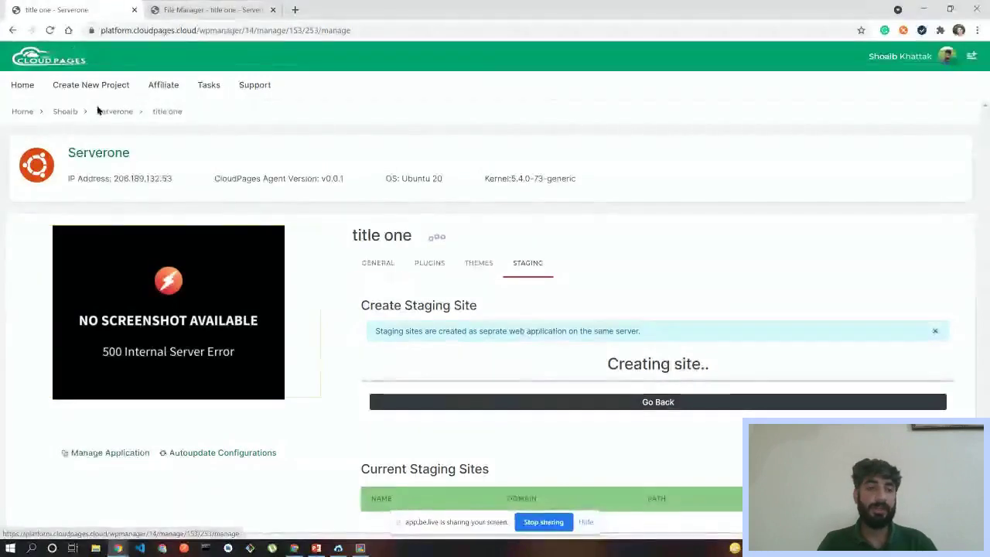
pyautogui.click(188, 8)
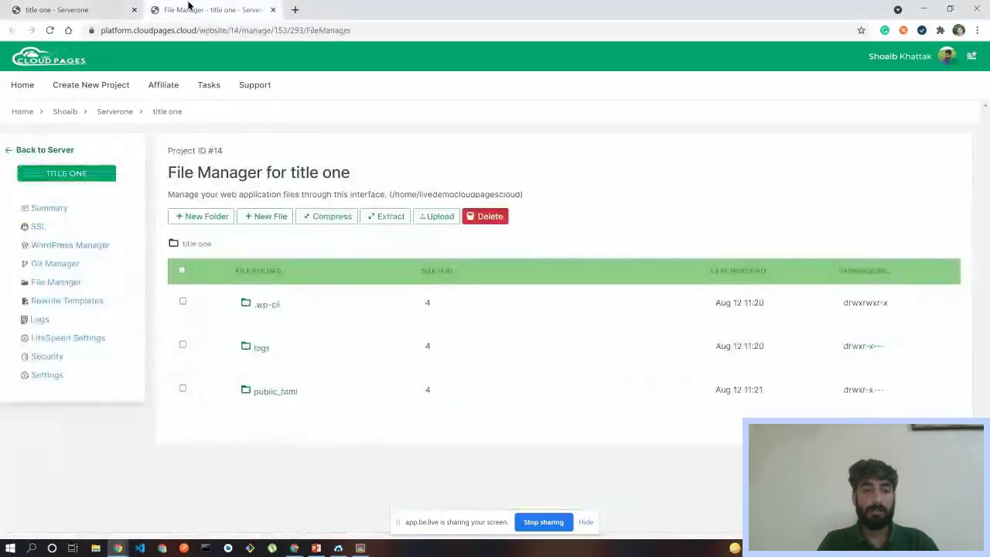
pyautogui.click(70, 9)
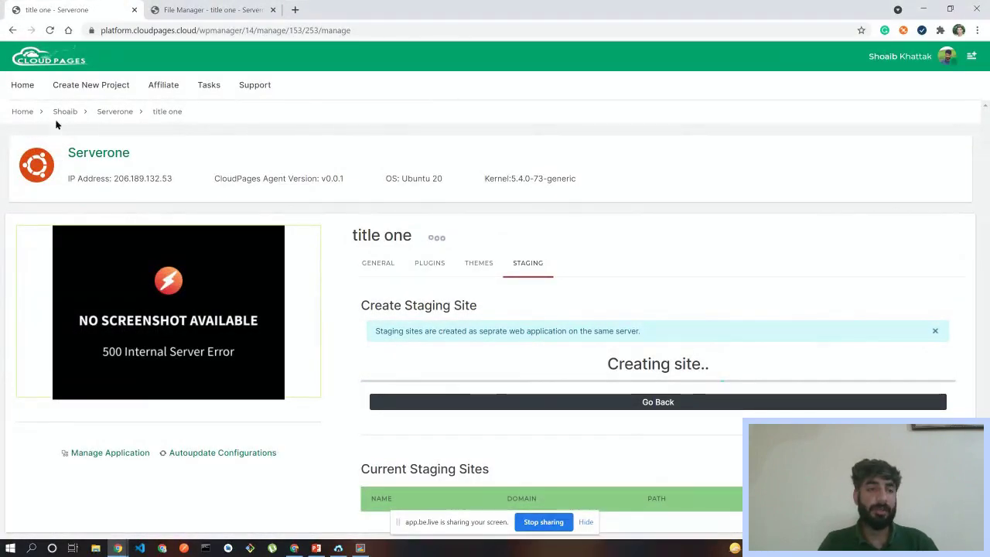
pyautogui.middleClick(17, 111)
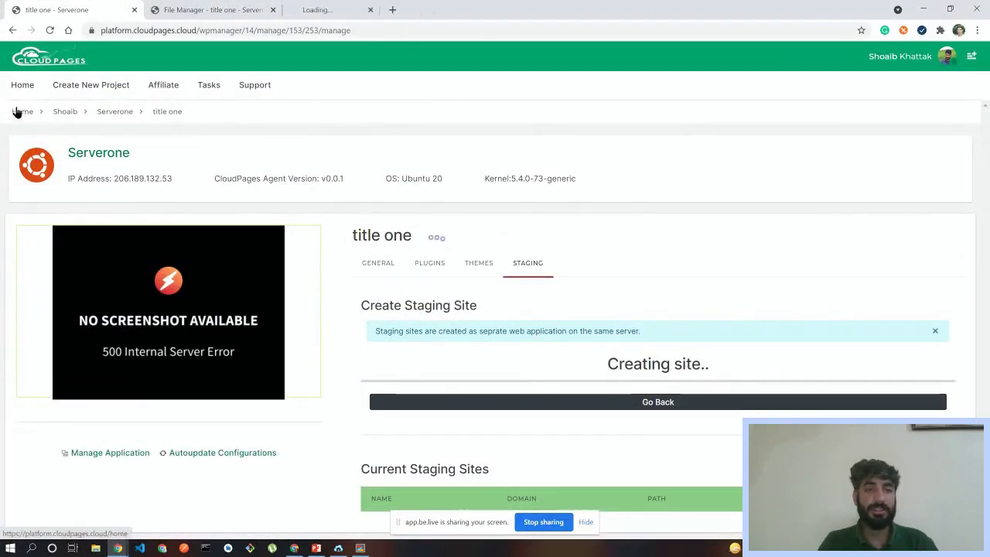
# - Switch to the Dashboard tab showing the six projects while staging creation continues
pyautogui.click(353, 8)
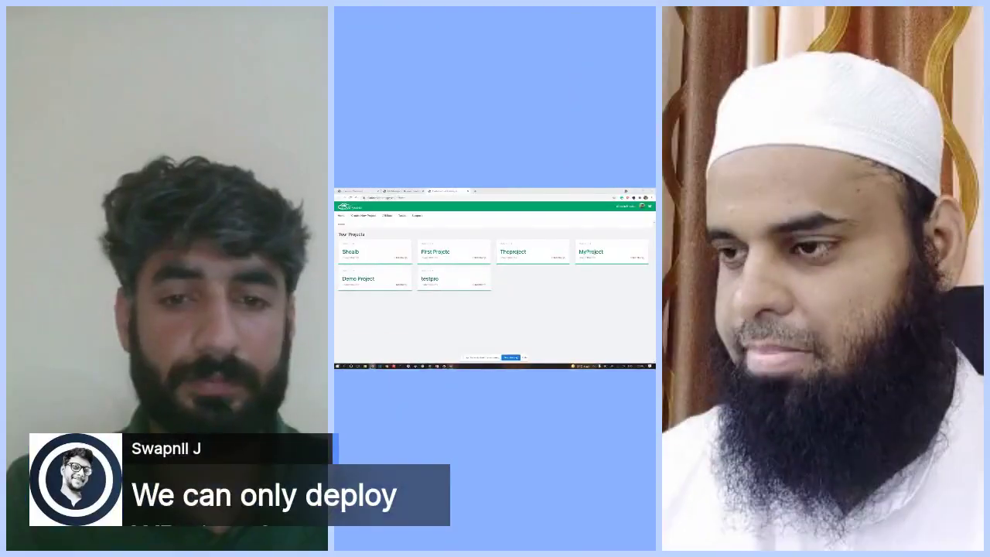
pyautogui.moveTo(117, 548)
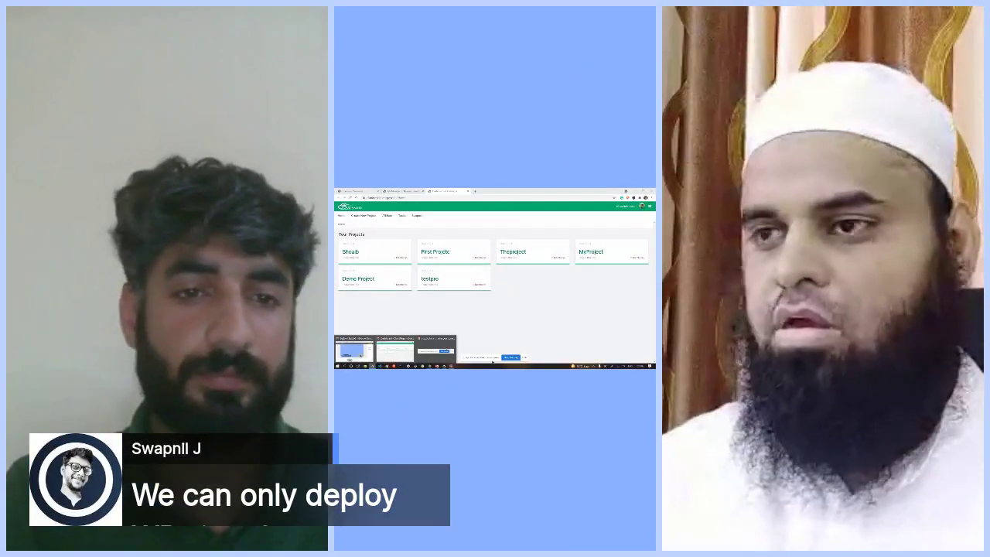